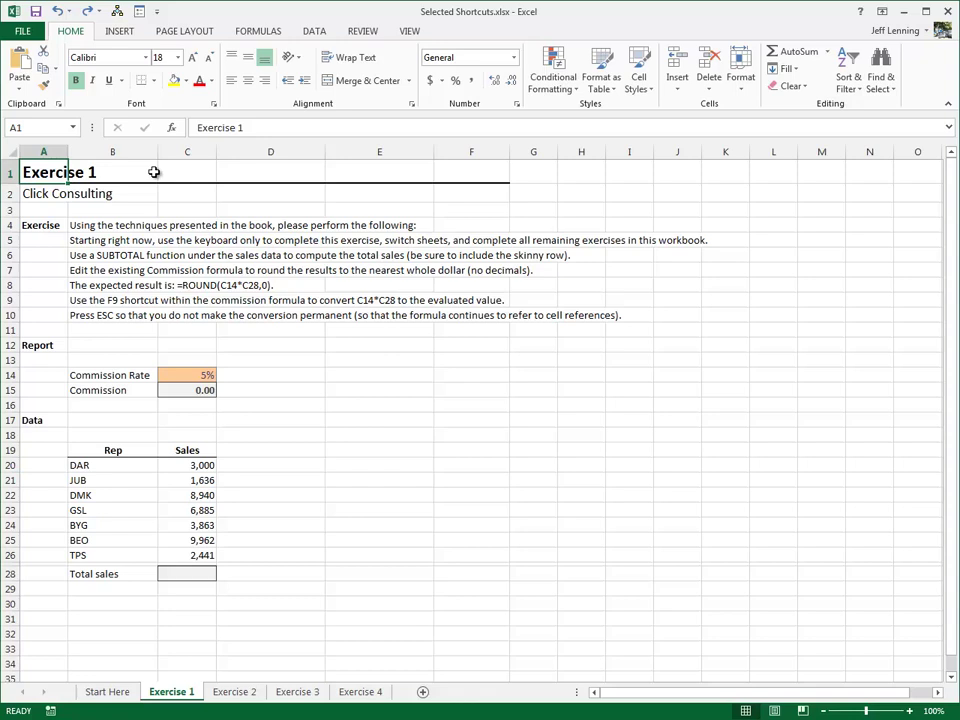
Go to the empty Total sales cell C28 and start a SUBTOTAL formula
{"action": "key", "text": "ctrl+Down"}
{"action": "key", "text": "ctrl+Down"}
{"action": "key", "text": "ctrl+Down"}
{"action": "key", "text": "ctrl+Down"}
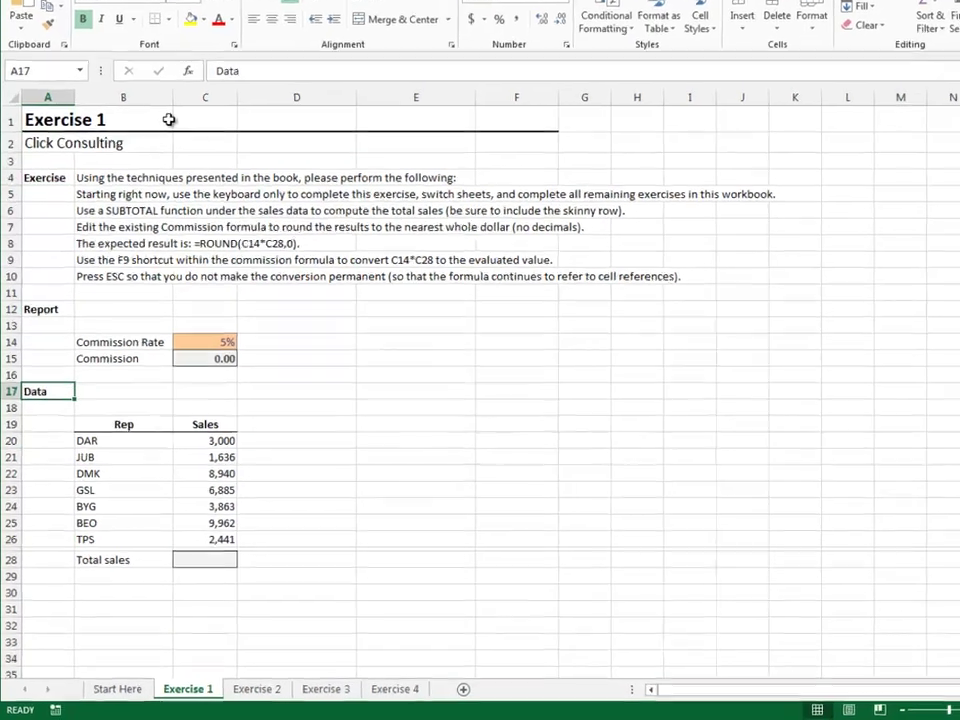
{"action": "key", "text": "Right"}
{"action": "key", "text": "ctrl+Down"}
{"action": "key", "text": "ctrl+Down"}
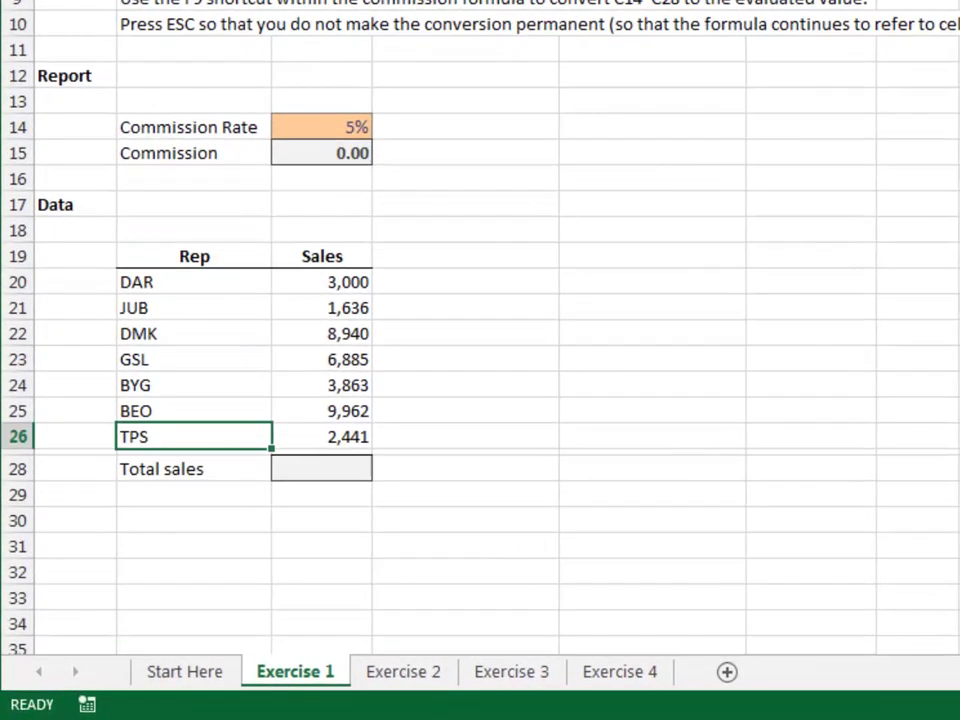
{"action": "key", "text": "Right"}
{"action": "key", "text": "Down"}
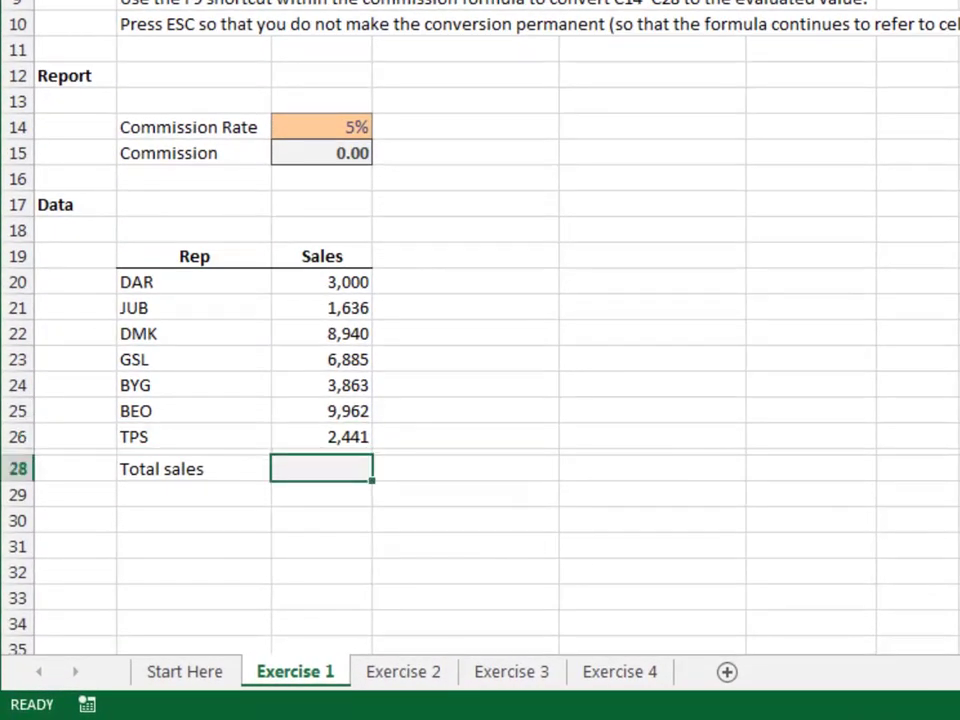
{"action": "type", "text": "=subt"}
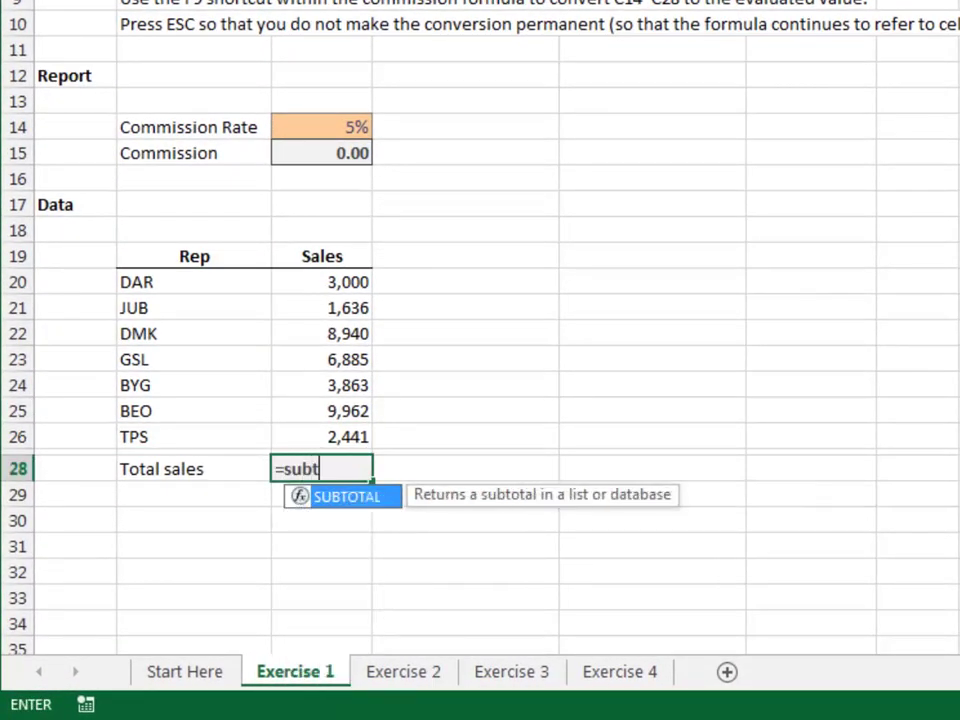
{"action": "key", "text": "Tab"}
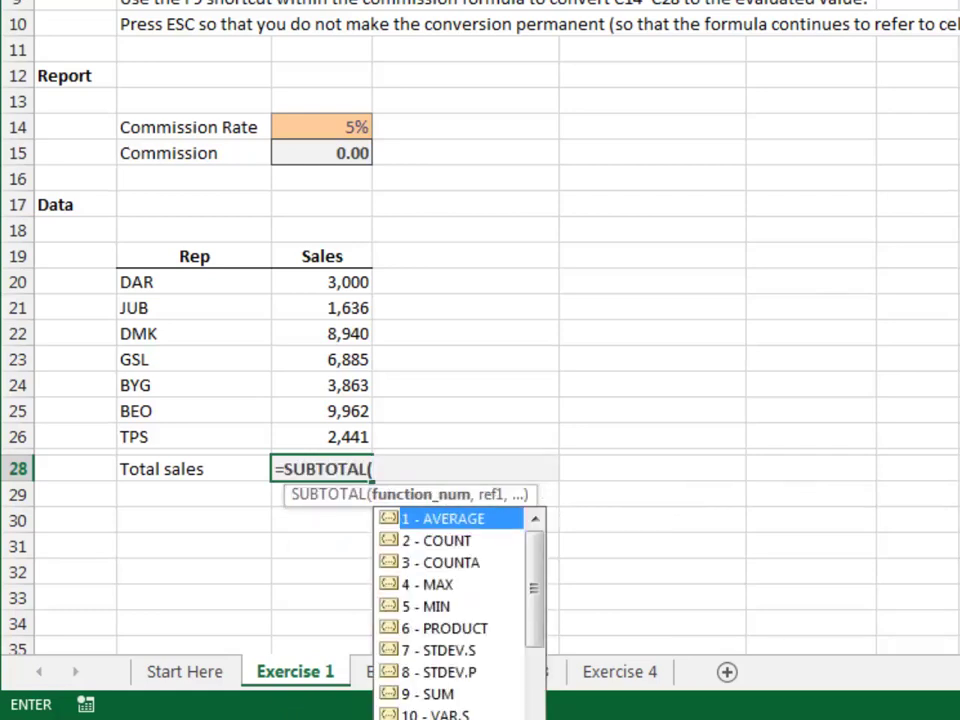
Complete it as SUBTOTAL(9,C20:C27), including skinny row 27, giving 36,728
{"action": "type", "text": "9,"}
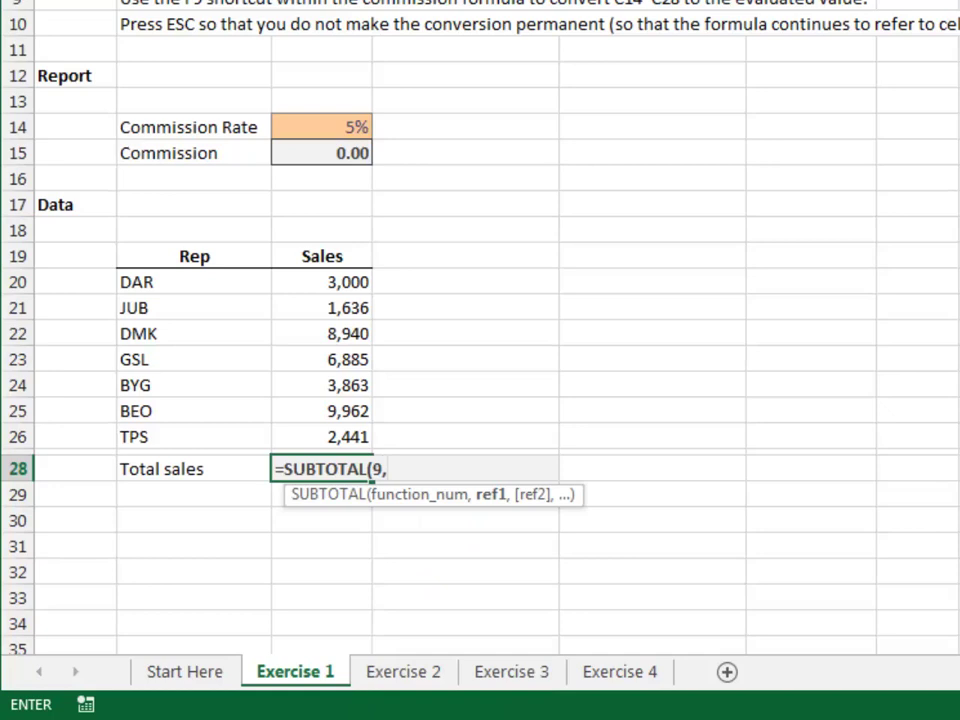
{"action": "key", "text": "ctrl+Up"}
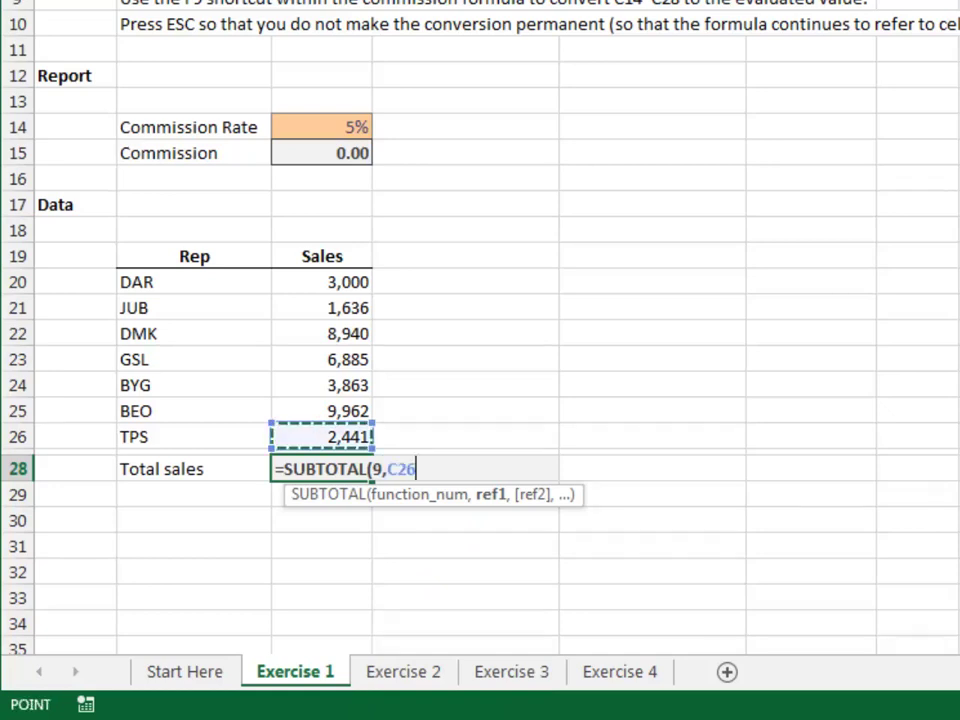
{"action": "key", "text": "ctrl+Up"}
{"action": "key", "text": "Down"}
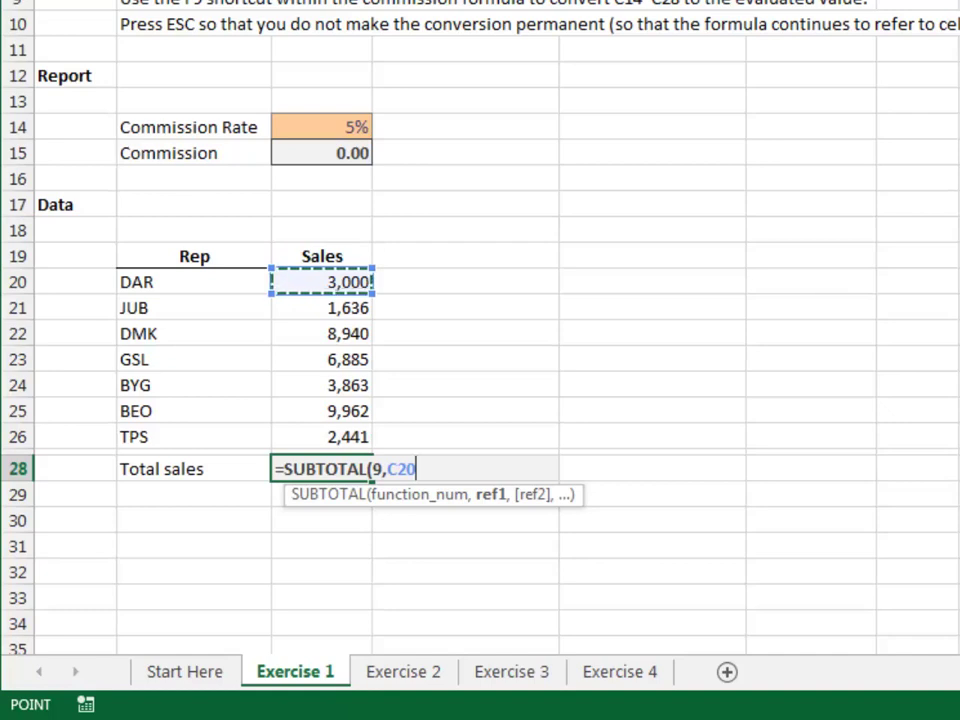
{"action": "key", "text": "ctrl+shift+Down"}
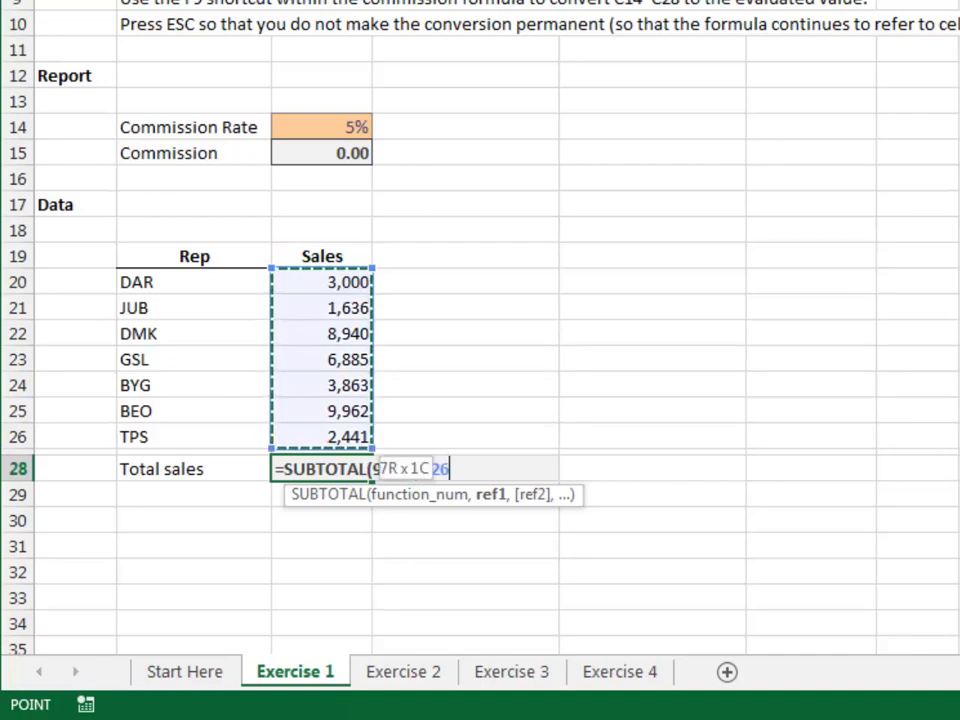
{"action": "key", "text": "shift+Down"}
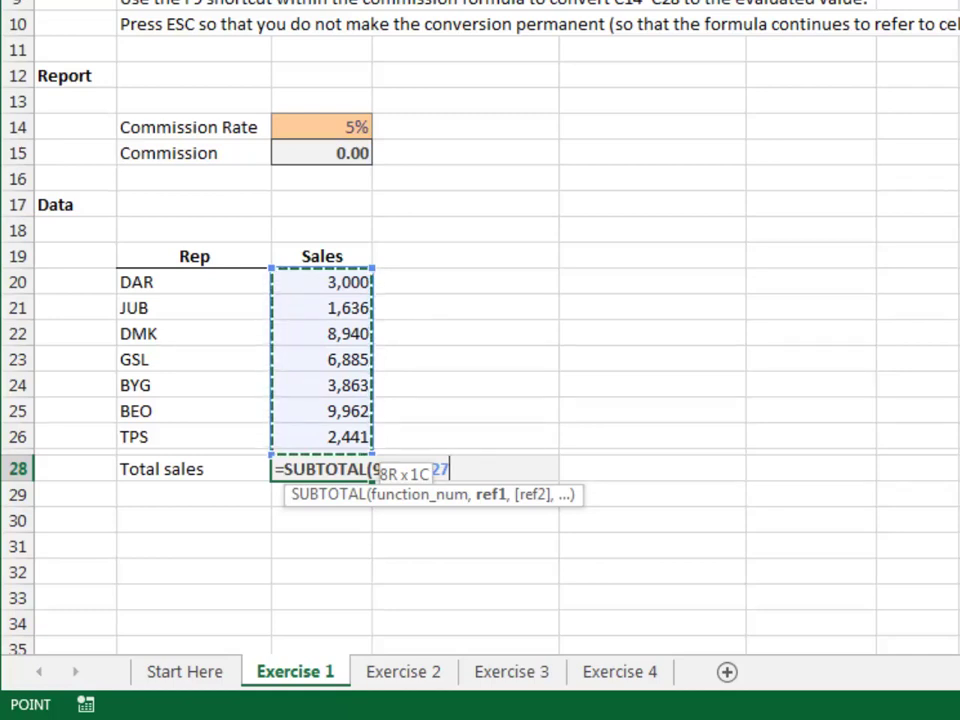
{"action": "type", "text": ")"}
{"action": "key", "text": "Return"}
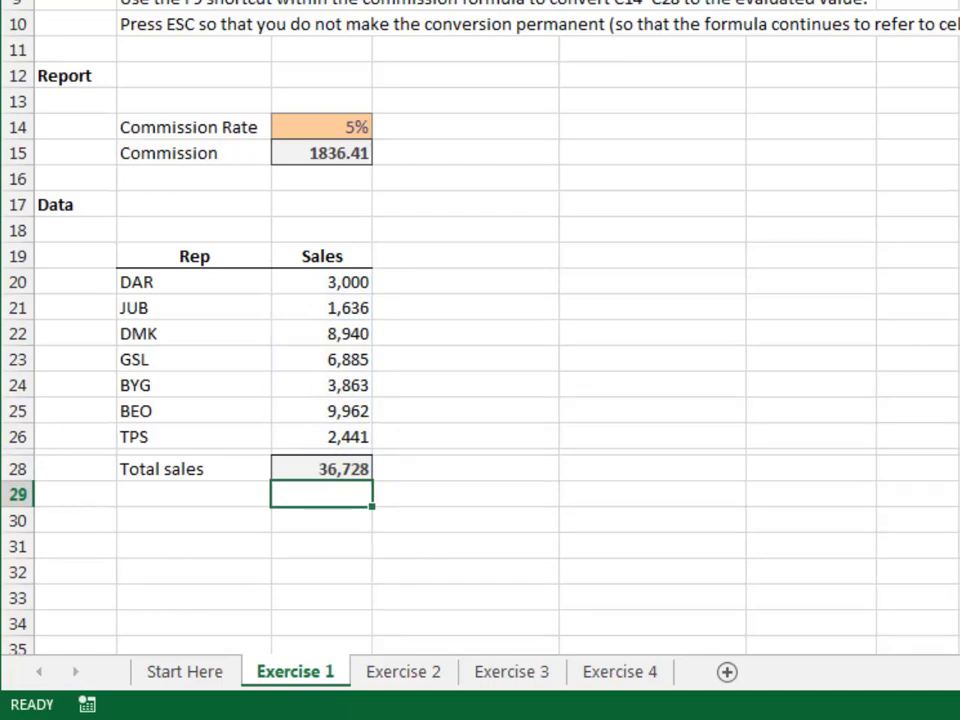
Wrap the C15 Commission formula as =ROUND(C14*C28,0) so it shows 1836.00
{"action": "key", "text": "Up"}
{"action": "key", "text": "Up"}
{"action": "key", "text": "Up"}
{"action": "key", "text": "Up"}
{"action": "key", "text": "Up"}
{"action": "key", "text": "Up"}
{"action": "key", "text": "Up"}
{"action": "key", "text": "Up"}
{"action": "key", "text": "Up"}
{"action": "key", "text": "Up"}
{"action": "key", "text": "Up"}
{"action": "key", "text": "Up"}
{"action": "key", "text": "Up"}
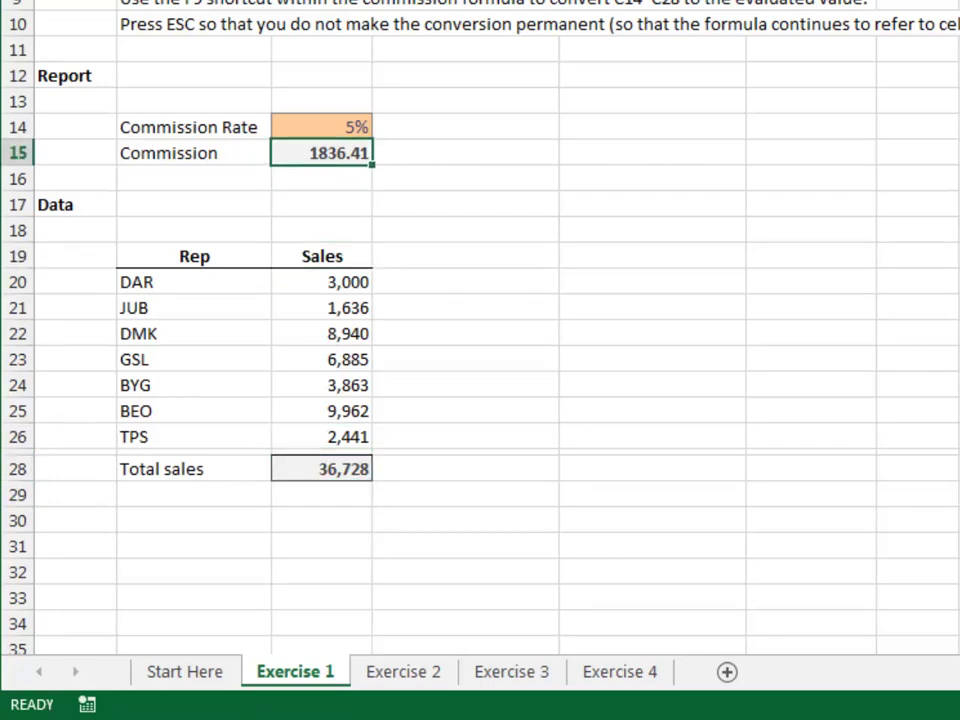
{"action": "key", "text": "F2"}
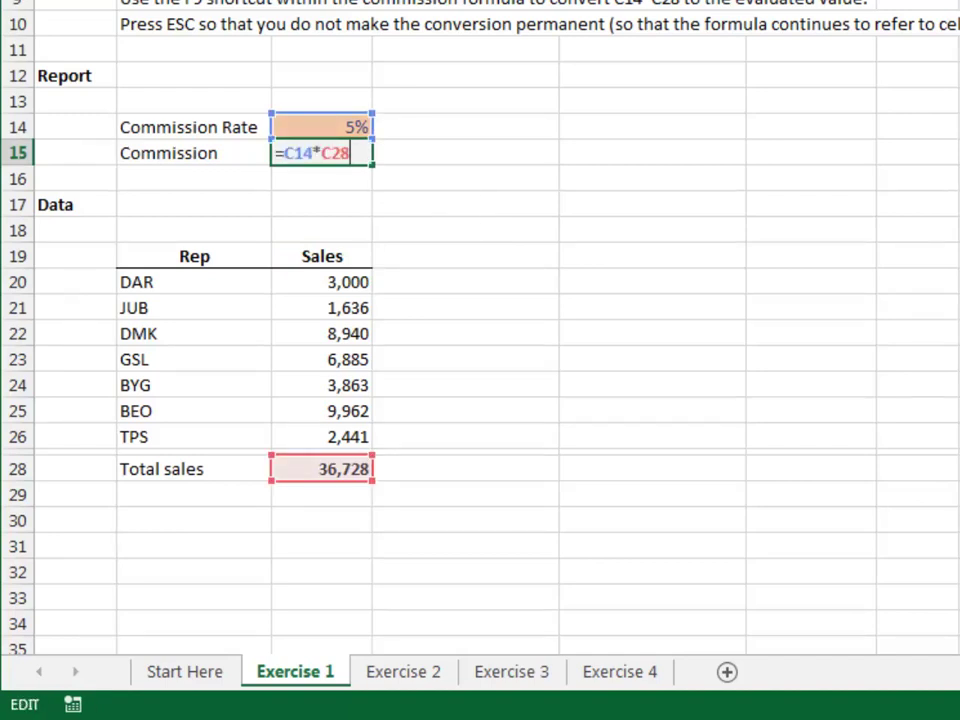
{"action": "key", "text": "Home"}
{"action": "key", "text": "Right"}
{"action": "type", "text": "ro"}
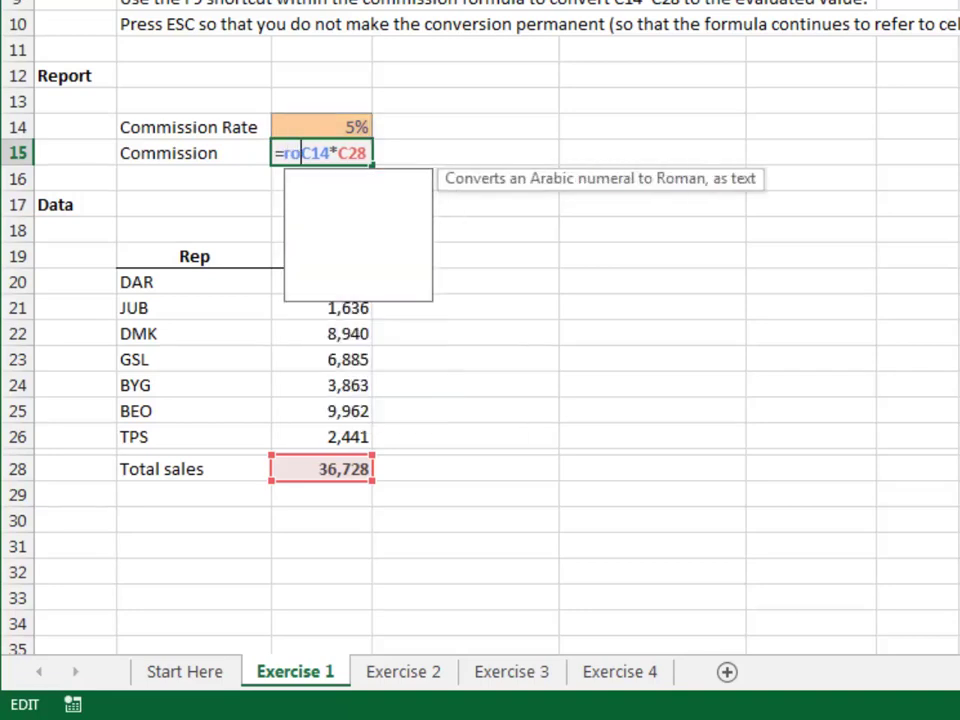
{"action": "type", "text": "u"}
{"action": "key", "text": "Tab"}
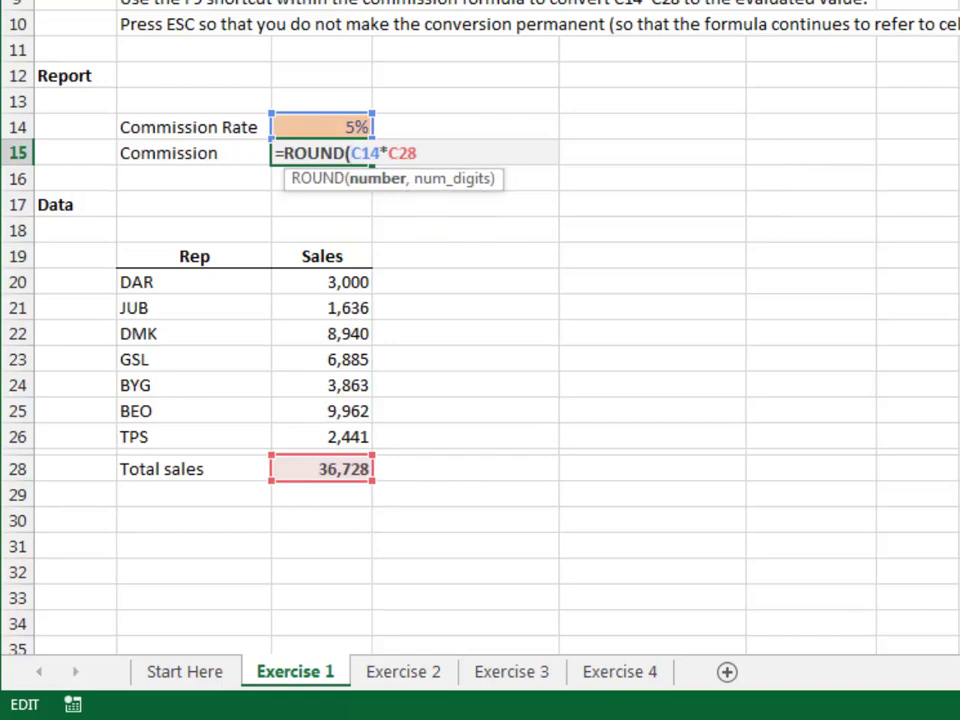
{"action": "key", "text": "End"}
{"action": "type", "text": ",0)"}
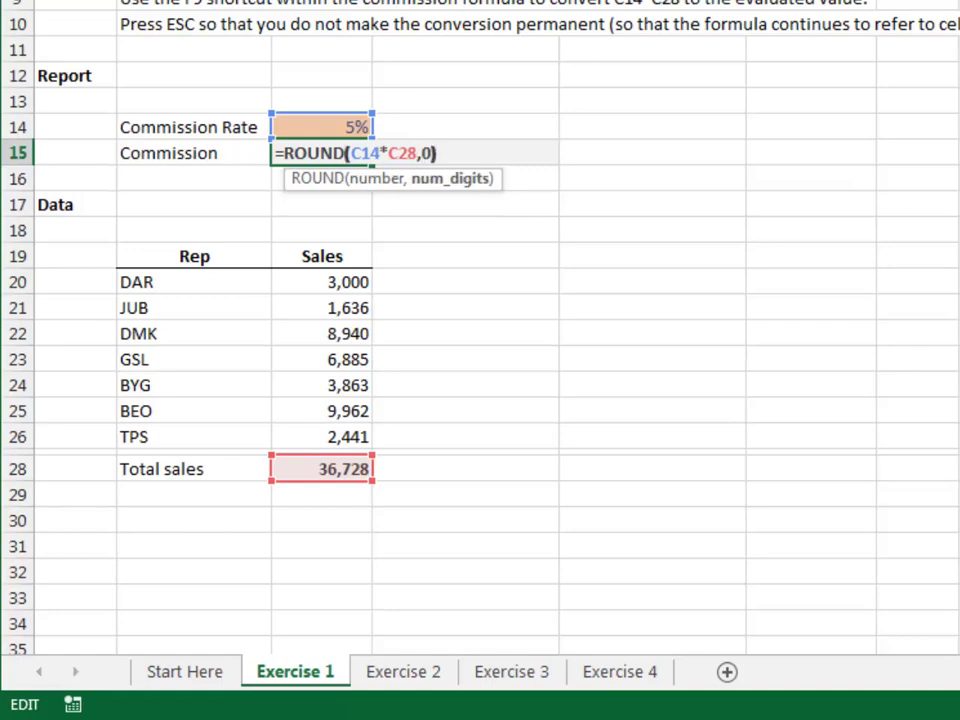
{"action": "key", "text": "Return"}
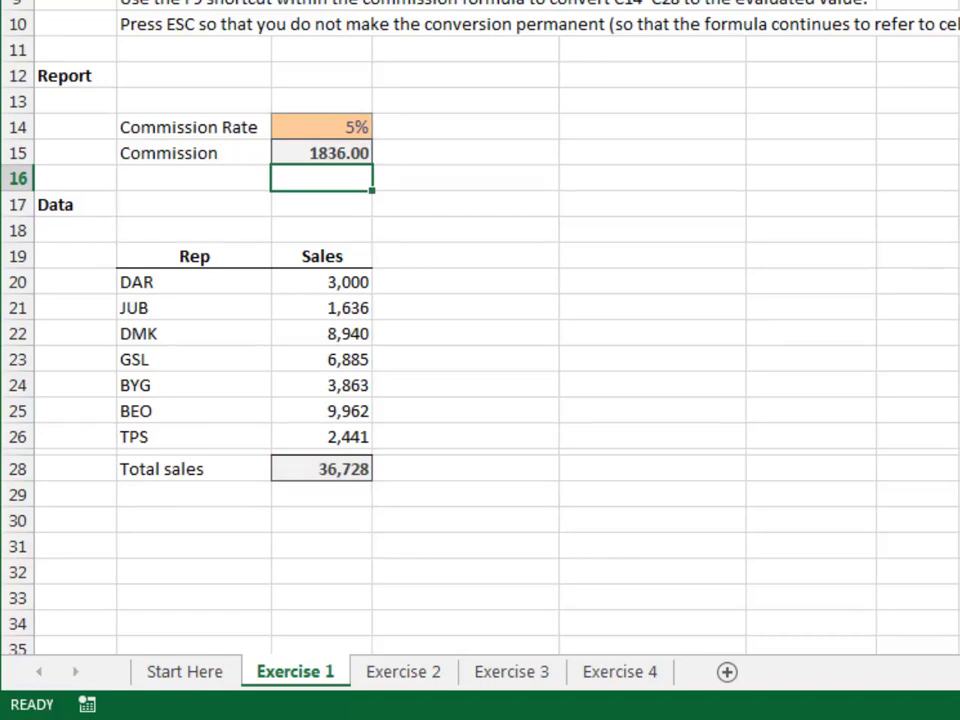
{"action": "left_click", "coordinate": [321, 153]}
{"action": "key", "text": "F2"}
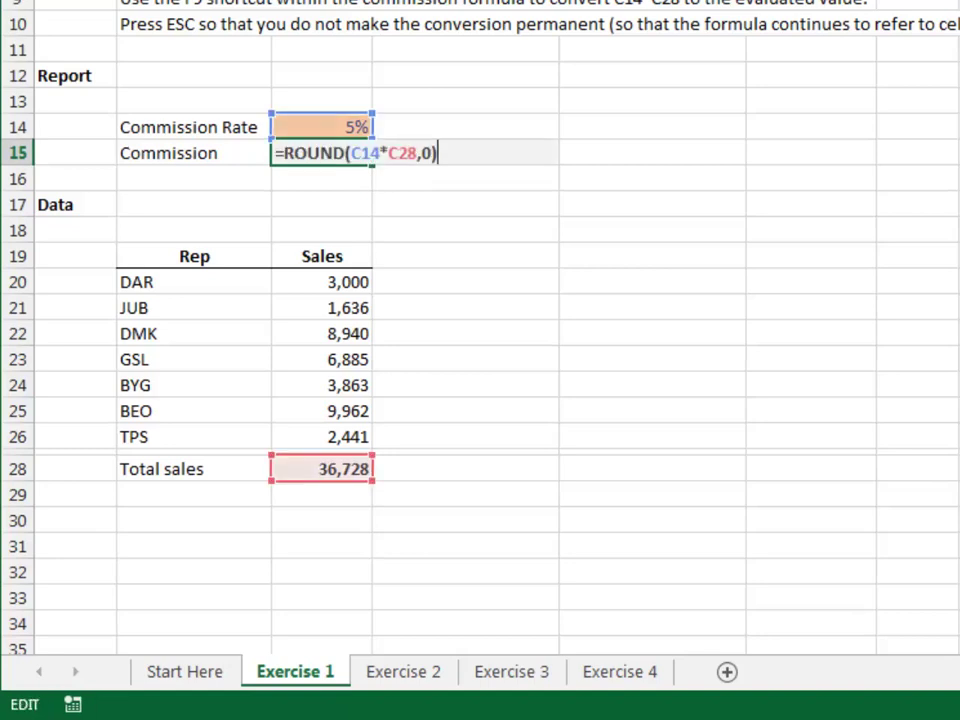
{"action": "key", "text": "Left"}
{"action": "key", "text": "Left"}
{"action": "key", "text": "Left"}
{"action": "key", "text": "shift+Left"}
{"action": "key", "text": "shift+Left"}
{"action": "key", "text": "shift+Left"}
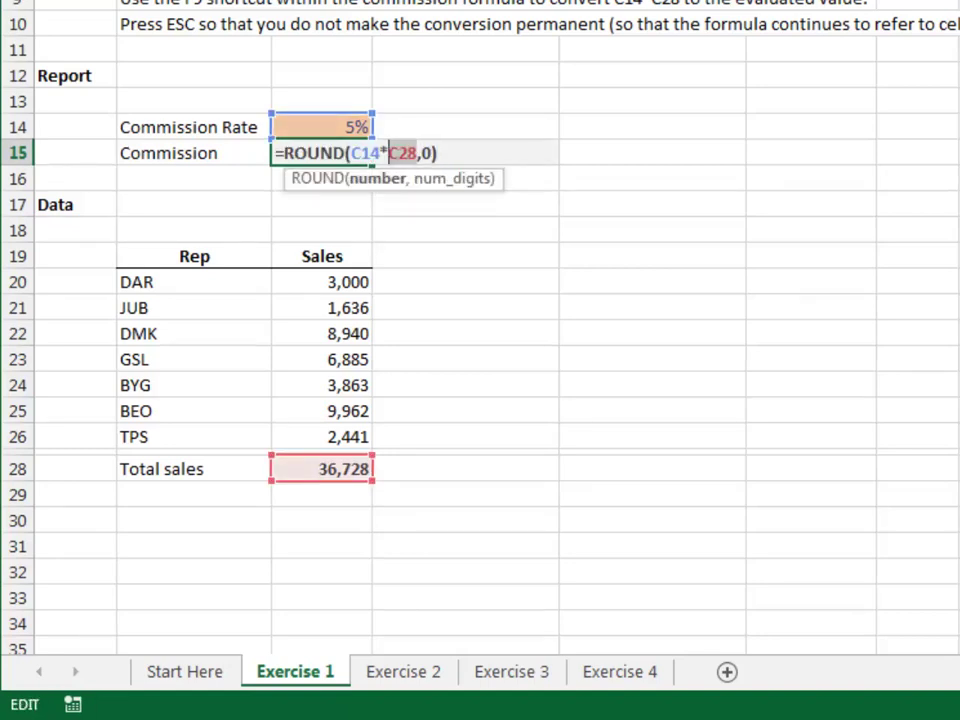
{"action": "key", "text": "shift+Left"}
{"action": "key", "text": "shift+Left"}
{"action": "key", "text": "shift+Left"}
{"action": "key", "text": "shift+Left"}
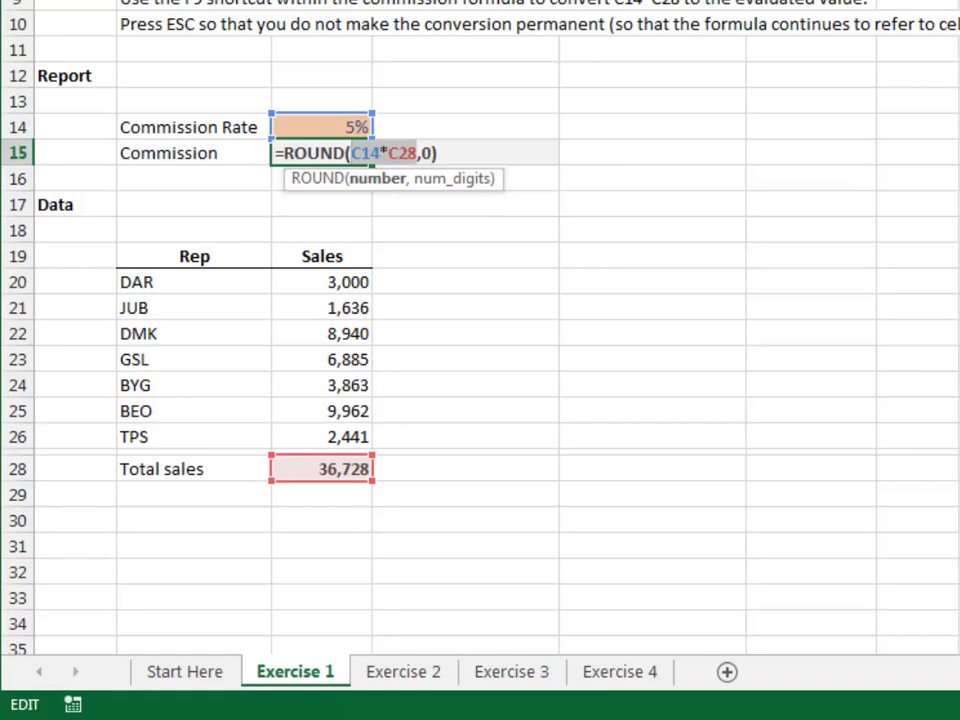
{"action": "key", "text": "F9"}
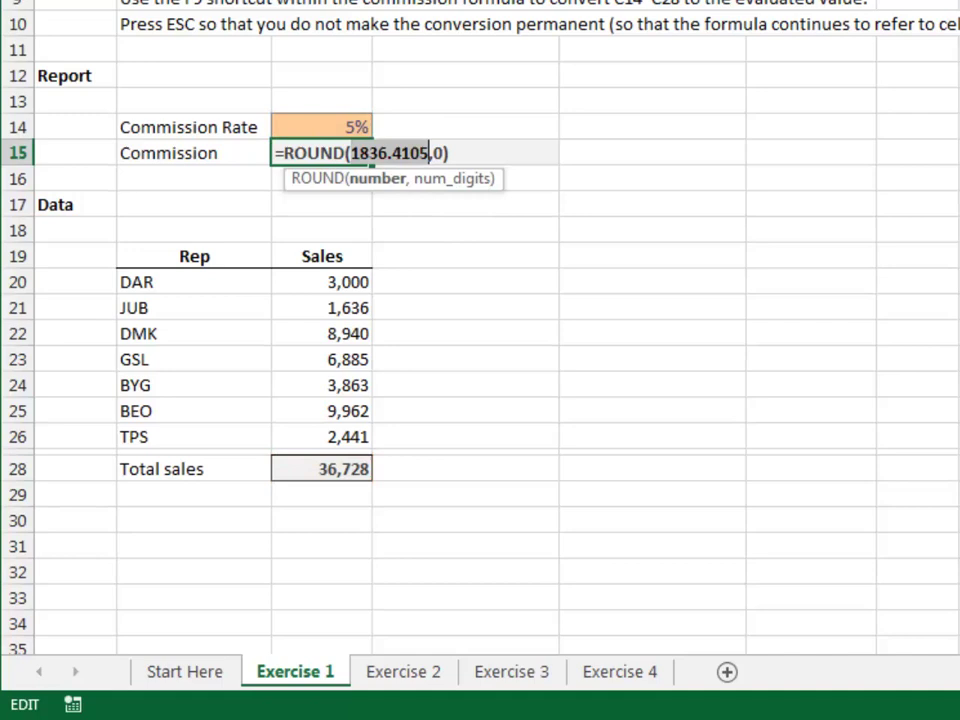
{"action": "key", "text": "Escape"}
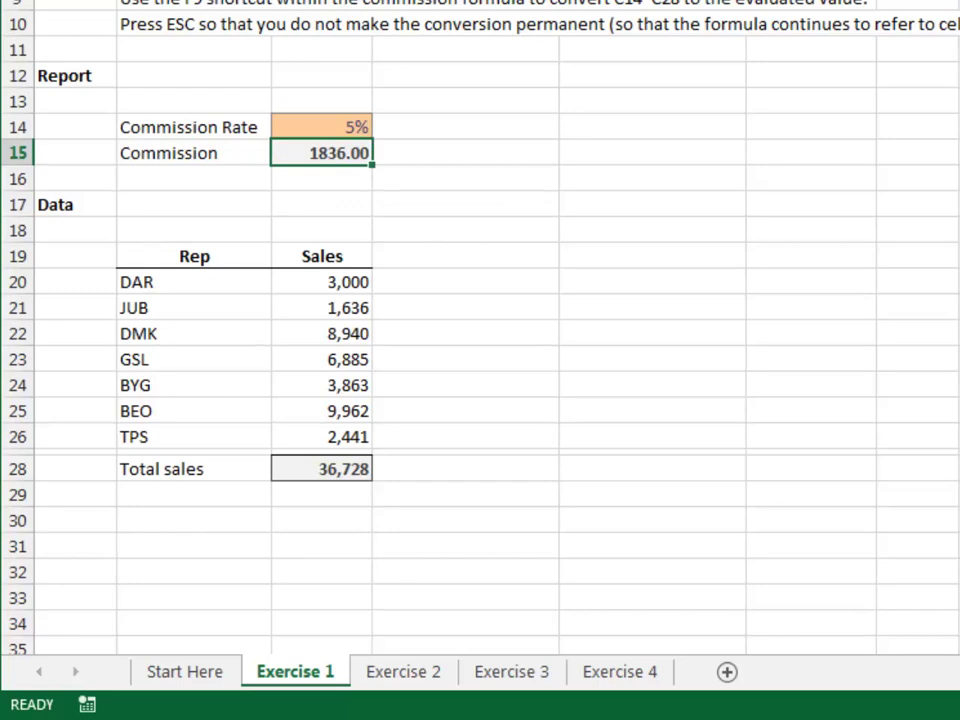
{"action": "key", "text": "F2"}
Leave the formula unchanged and jump to cell A1 of Exercise 2
{"action": "key", "text": "Escape"}
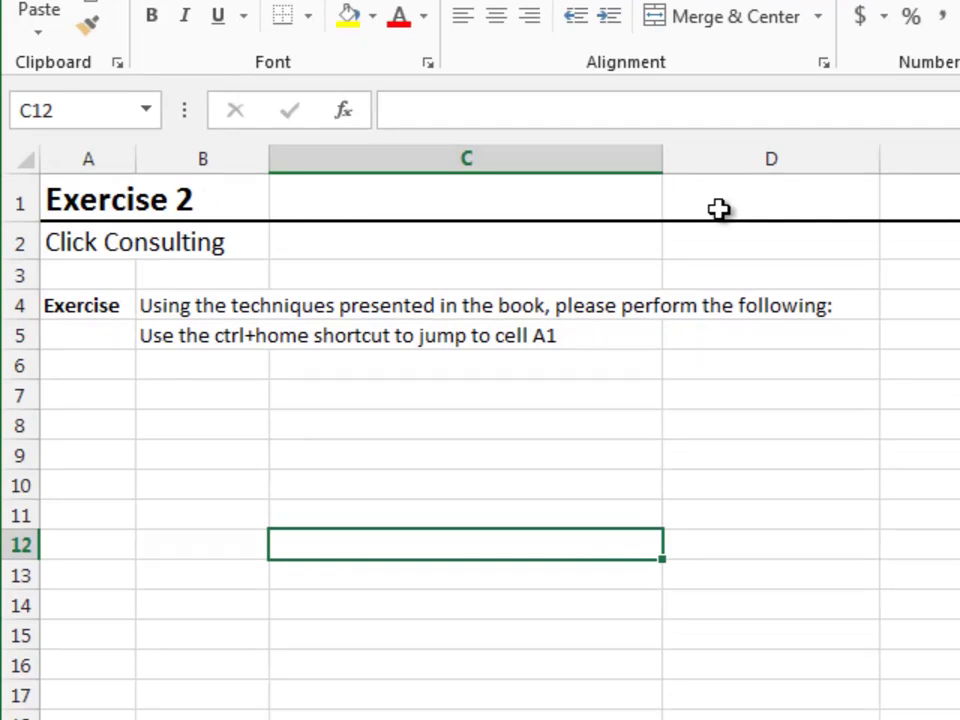
{"action": "key", "text": "ctrl+Home"}
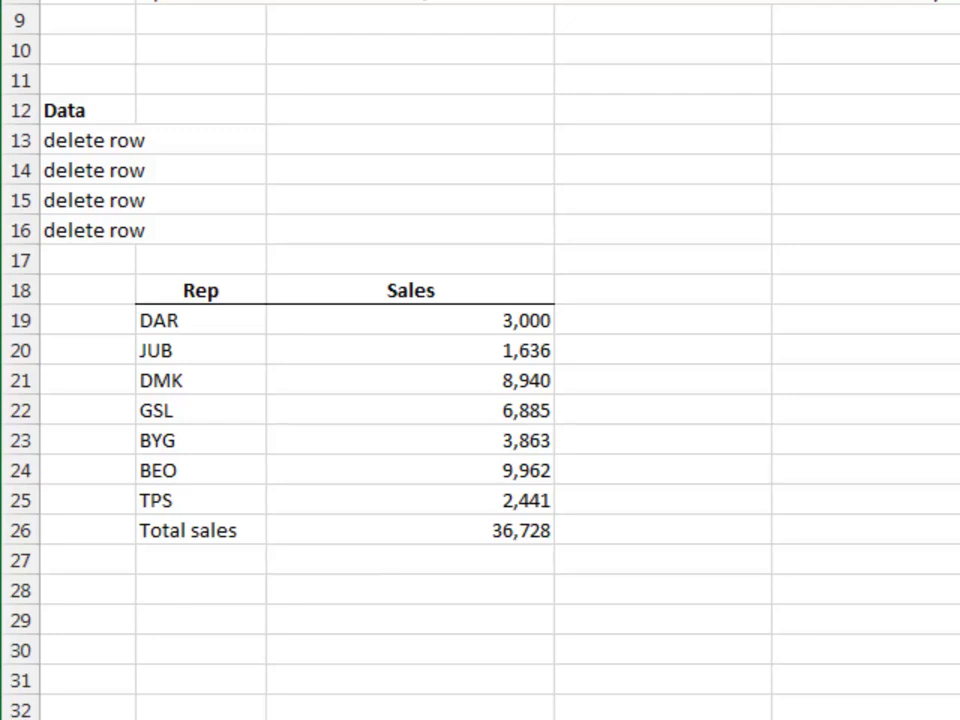
Select rows 13–16 marked 'delete row' and delete them entirely
{"action": "left_click", "coordinate": [88, 110]}
{"action": "left_click_drag", "start_coordinate": [88, 140], "coordinate": [90, 230]}
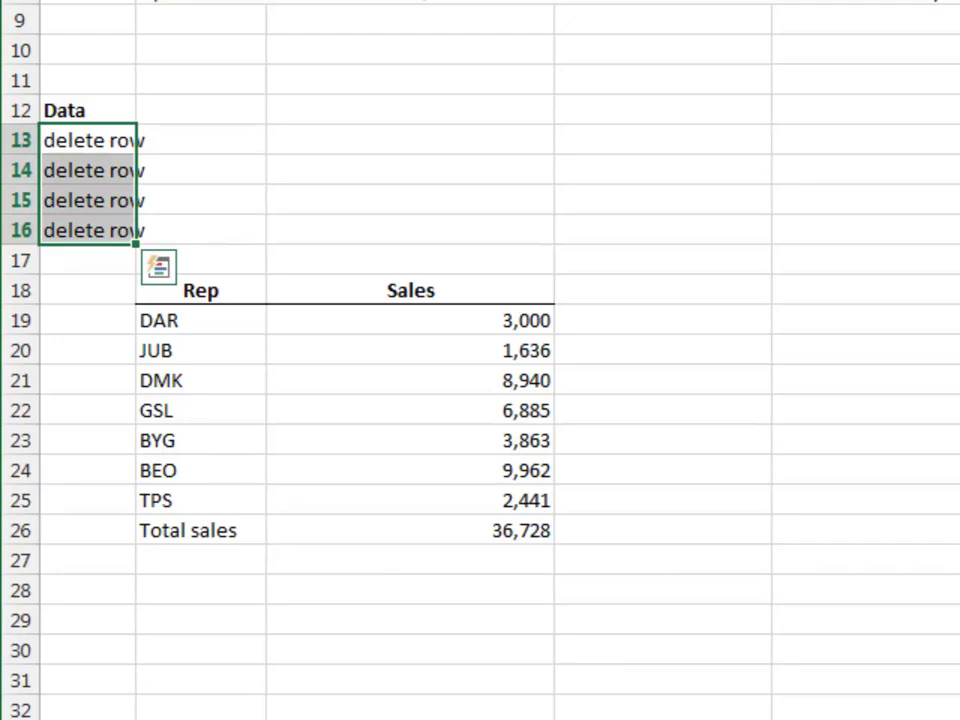
{"action": "key", "text": "shift+space"}
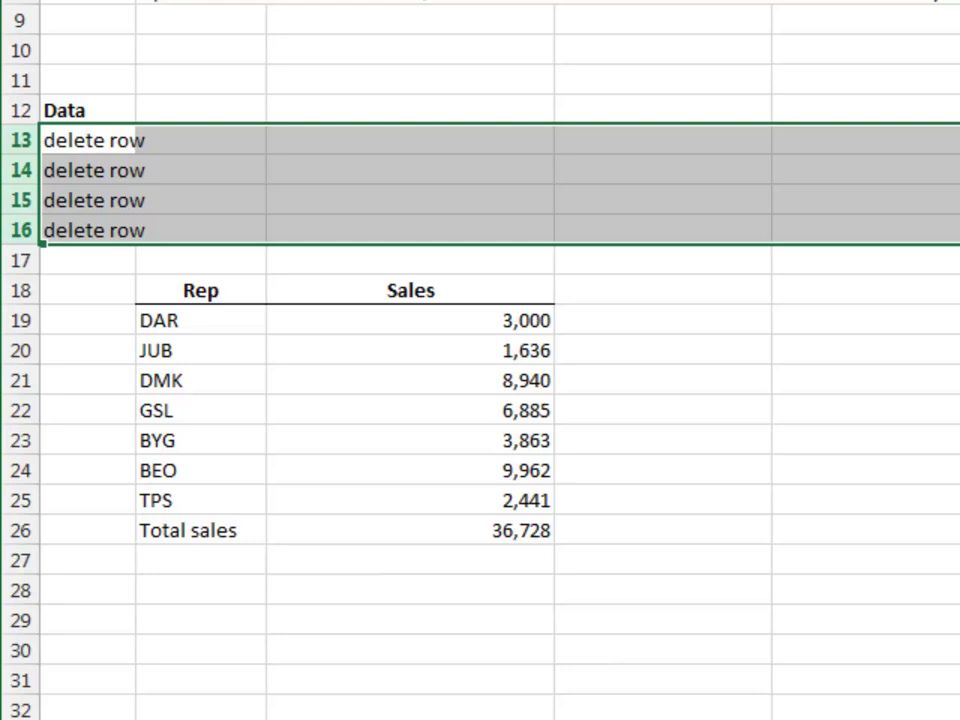
{"action": "key", "text": "alt+e"}
{"action": "key", "text": "d"}
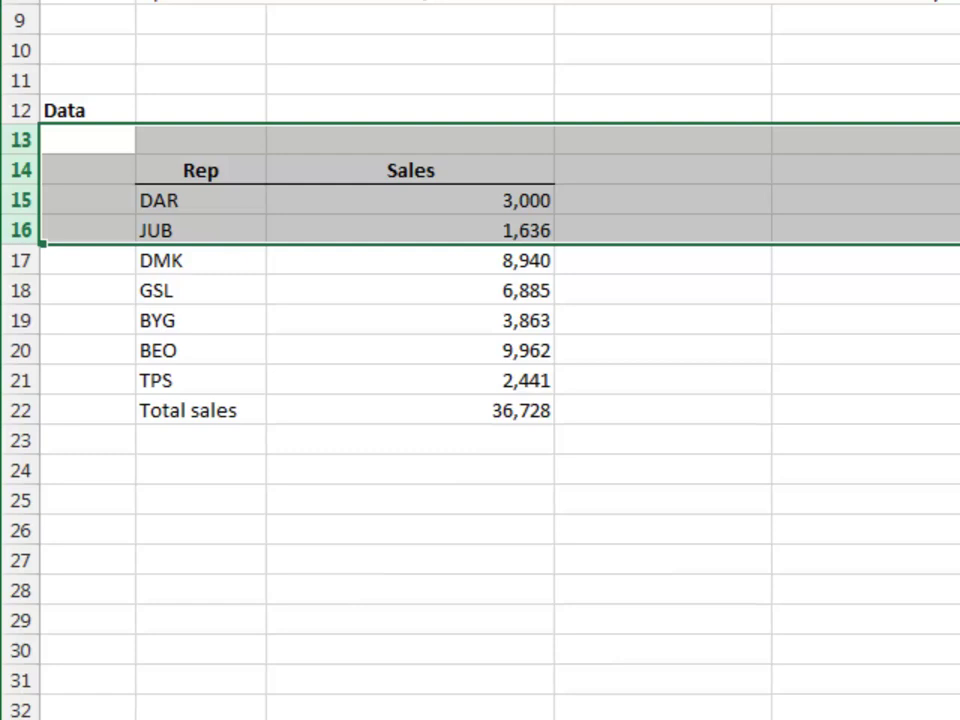
Insert a blank row between the TPS row and the Total sales row
{"action": "key", "text": "Right"}
{"action": "key", "text": "Down"}
{"action": "key", "text": "ctrl+Down"}
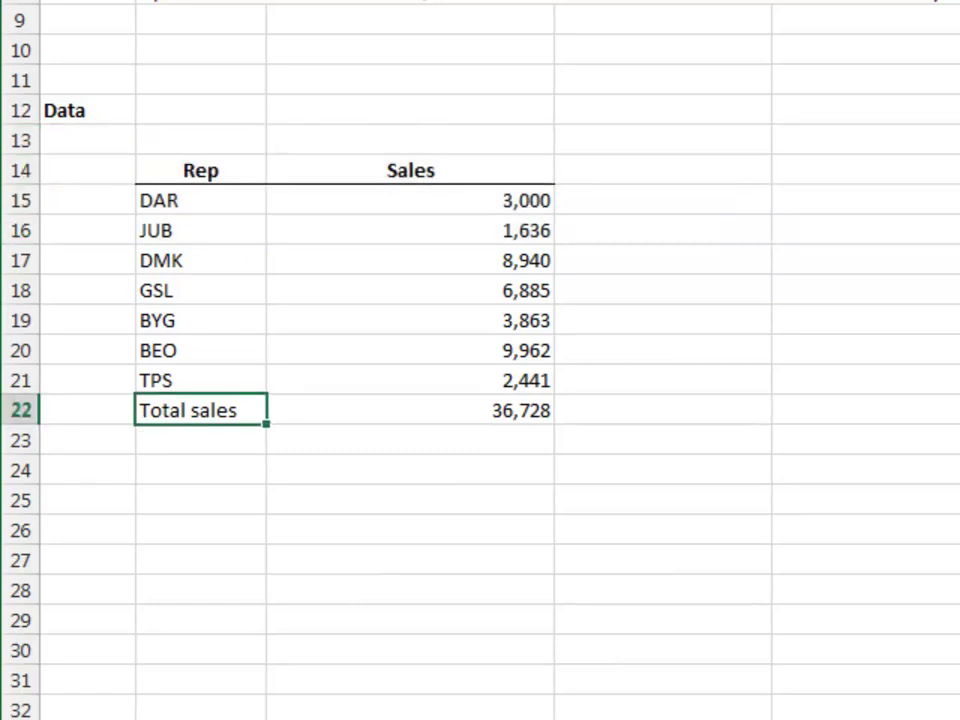
{"action": "key", "text": "alt+i"}
{"action": "key", "text": "r"}
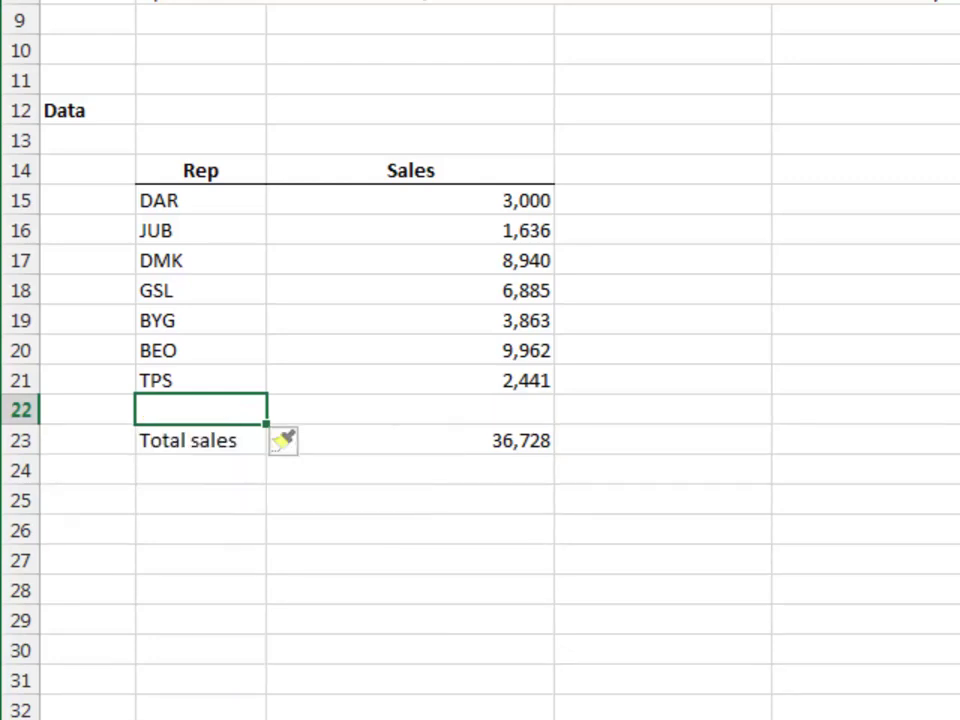
Set the new blank row's height to 4
{"action": "key", "text": "alt+o"}
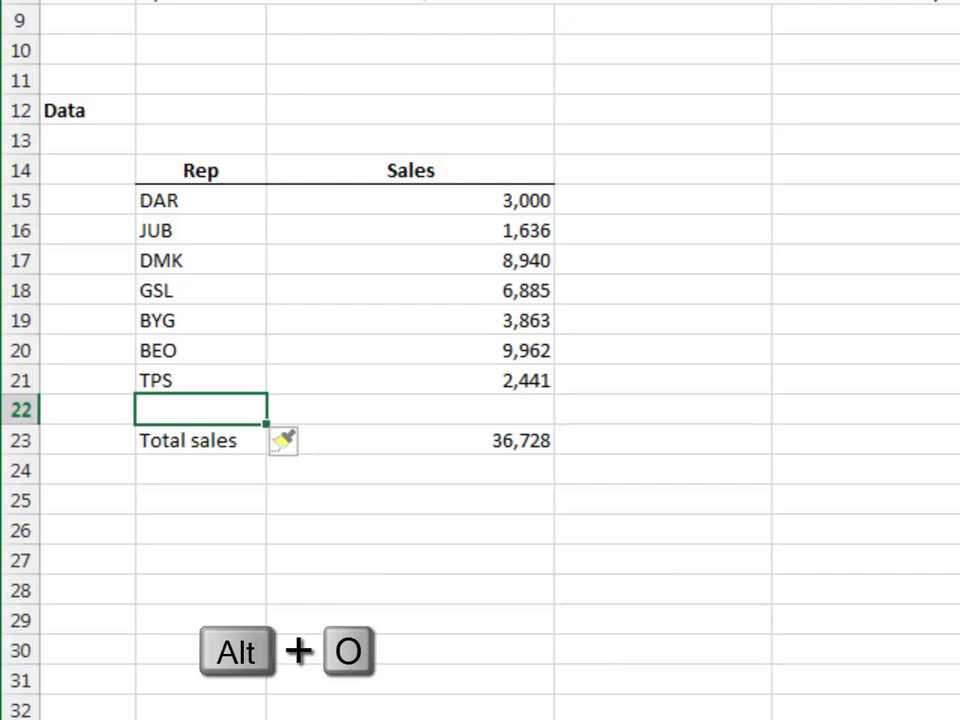
{"action": "key", "text": "r"}
{"action": "key", "text": "e"}
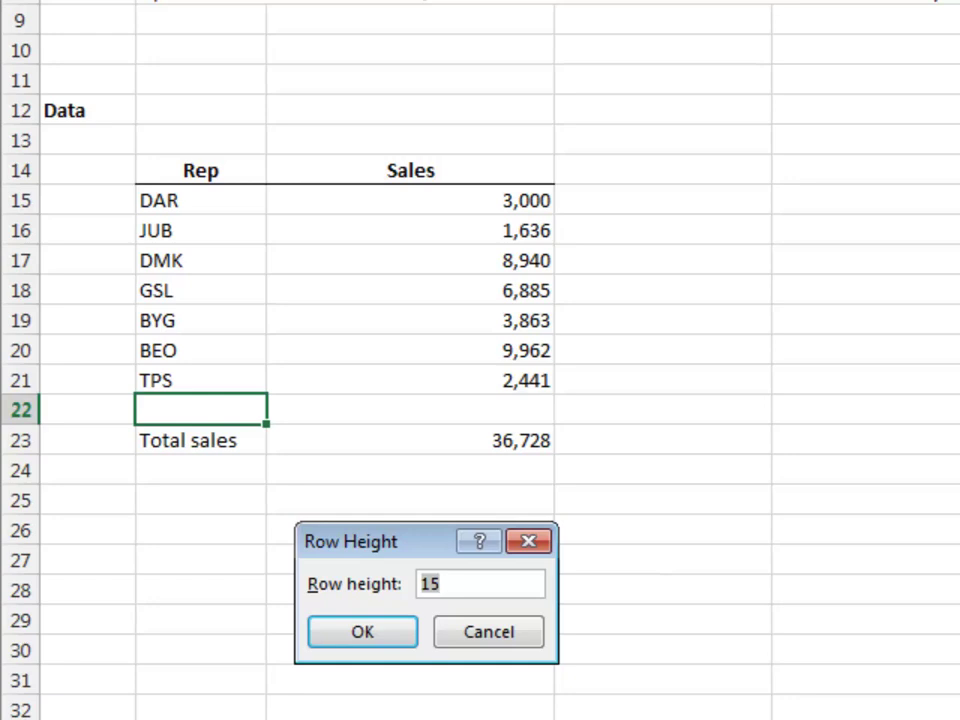
{"action": "type", "text": "4"}
{"action": "key", "text": "Return"}
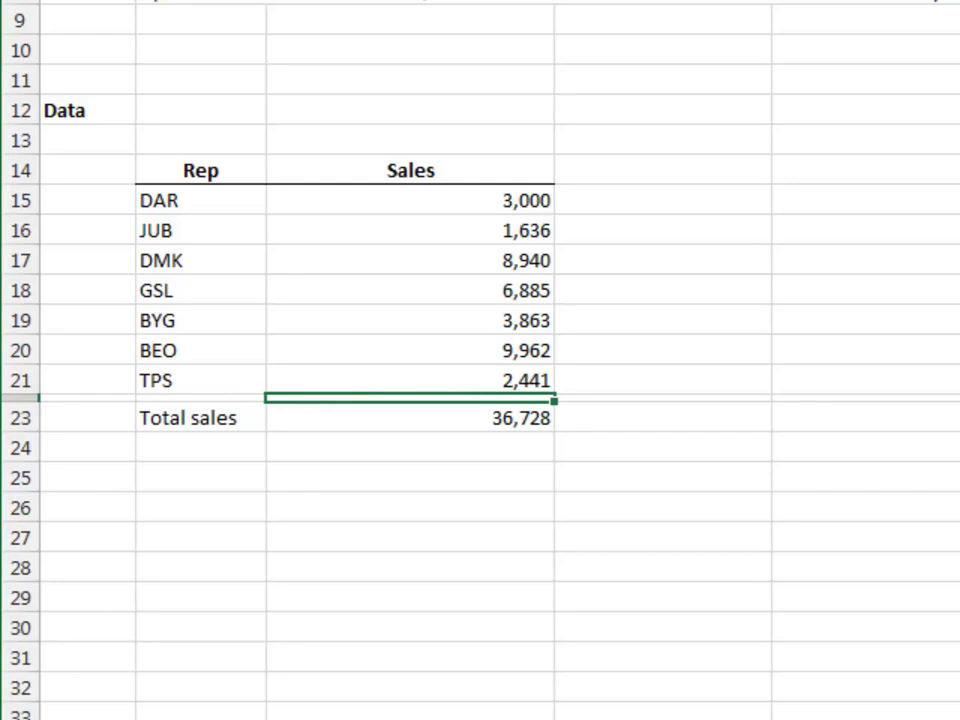
Change the C23 Total sales formula to SUBTOTAL(9,C15:C22) and recheck it
{"action": "left_click", "coordinate": [410, 418]}
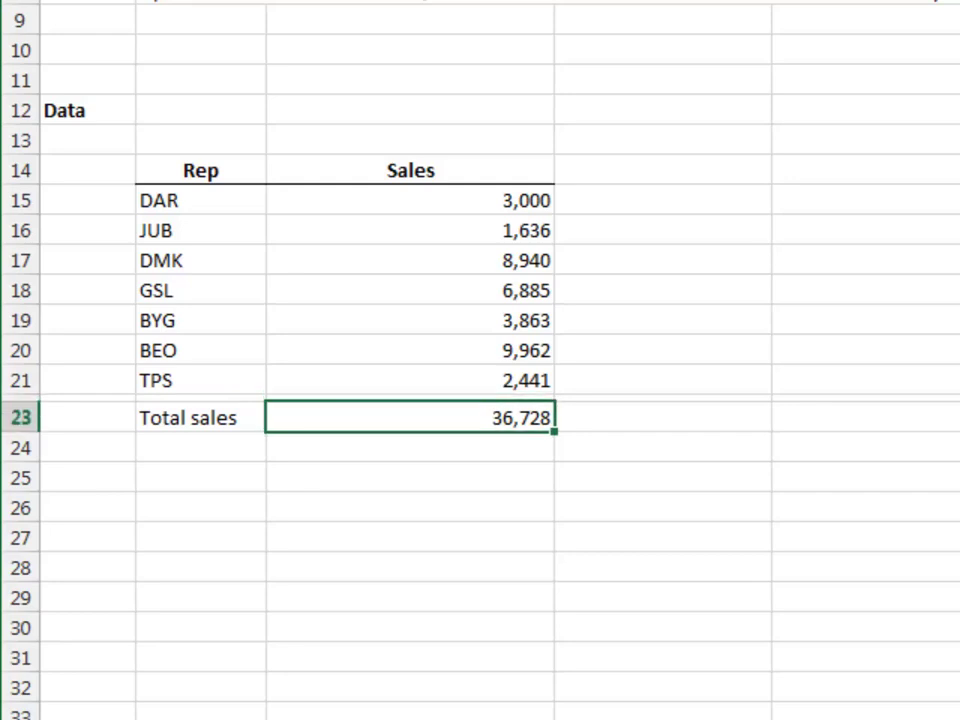
{"action": "key", "text": "F2"}
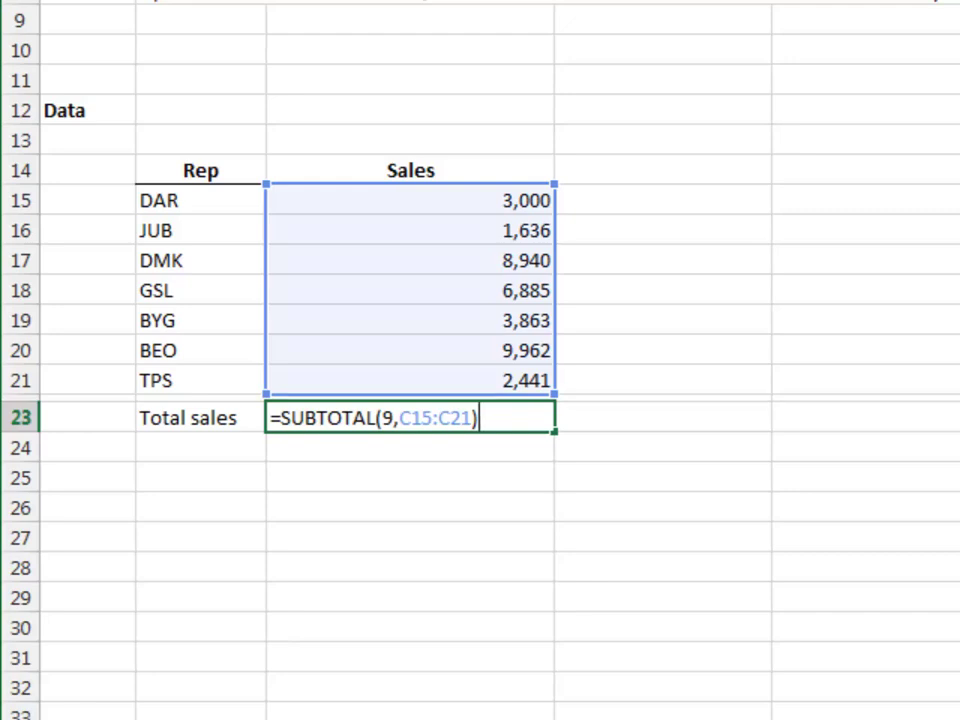
{"action": "key", "text": "Left"}
{"action": "key", "text": "BackSpace"}
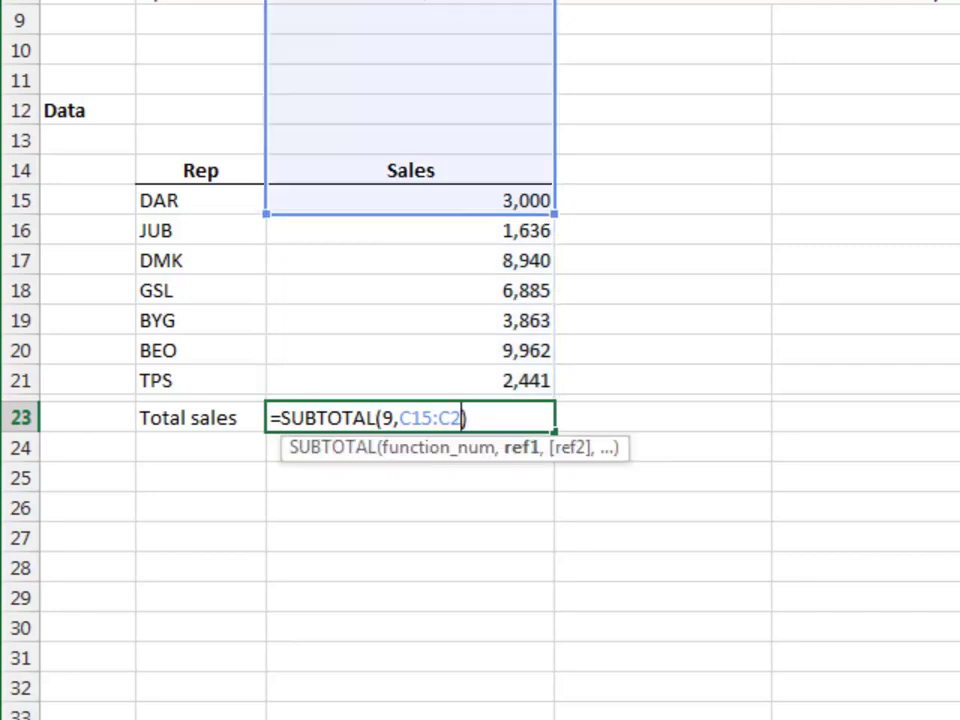
{"action": "type", "text": "2"}
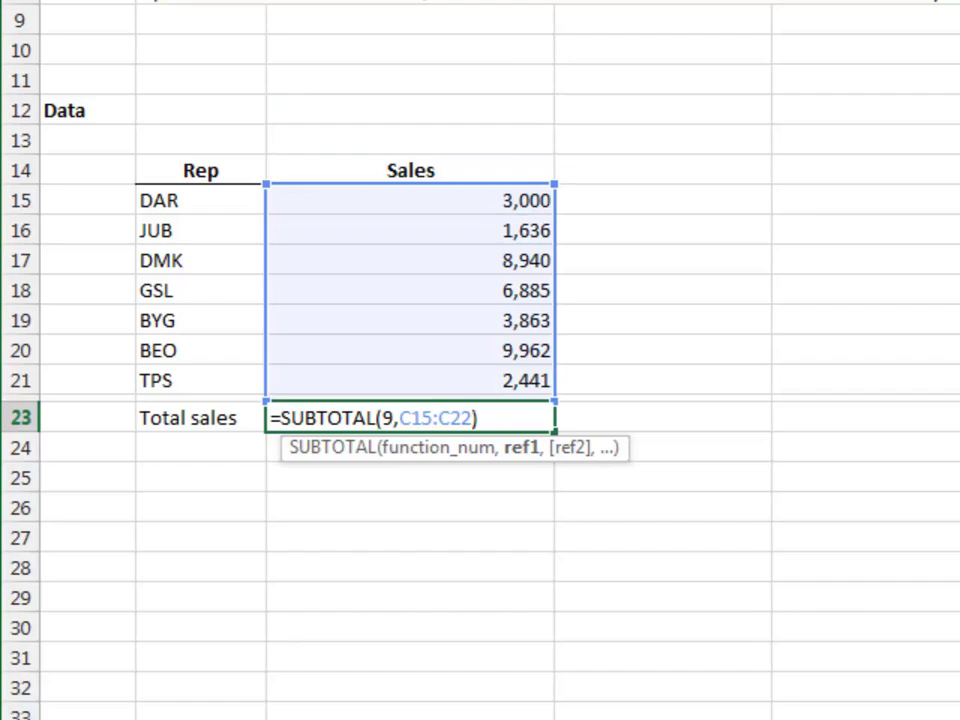
{"action": "key", "text": "Return"}
{"action": "key", "text": "Up"}
{"action": "key", "text": "F2"}
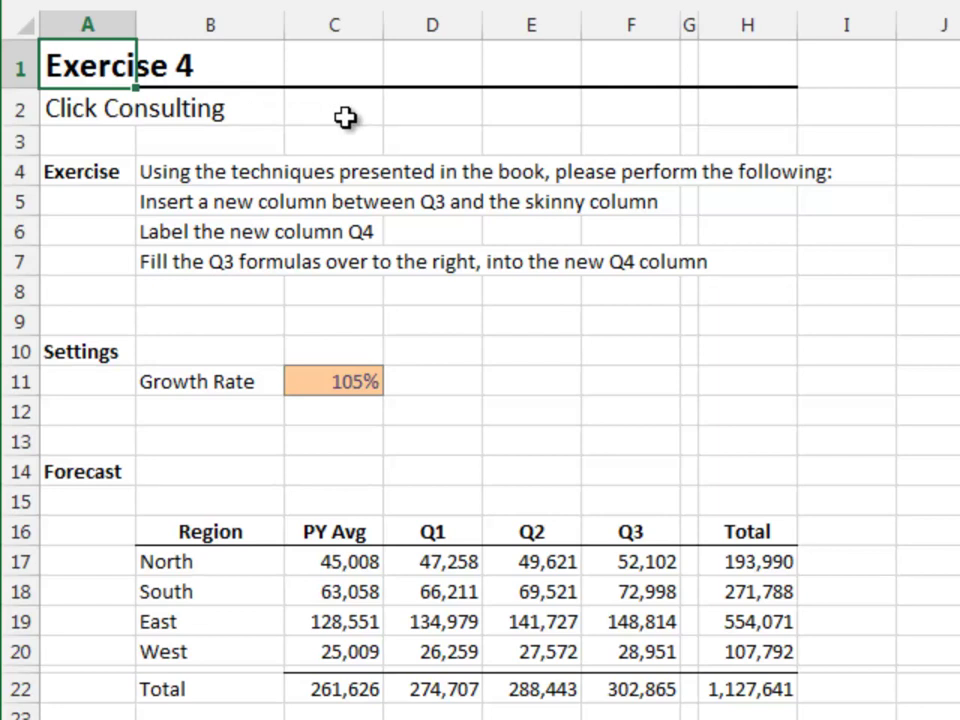
Insert a column before the skinny column and label its header cell Q4
{"action": "key", "text": "Right"}
{"action": "key", "text": "Right"}
{"action": "key", "text": "Right"}
{"action": "key", "text": "Right"}
{"action": "key", "text": "Right"}
{"action": "key", "text": "Right"}
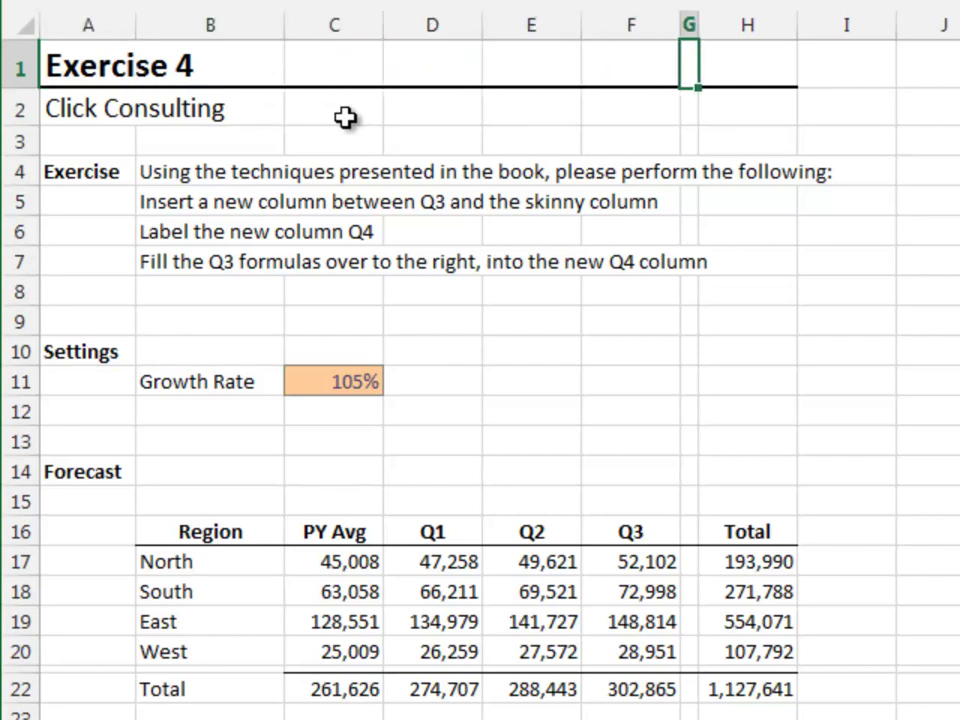
{"action": "key", "text": "alt+i"}
{"action": "key", "text": "c"}
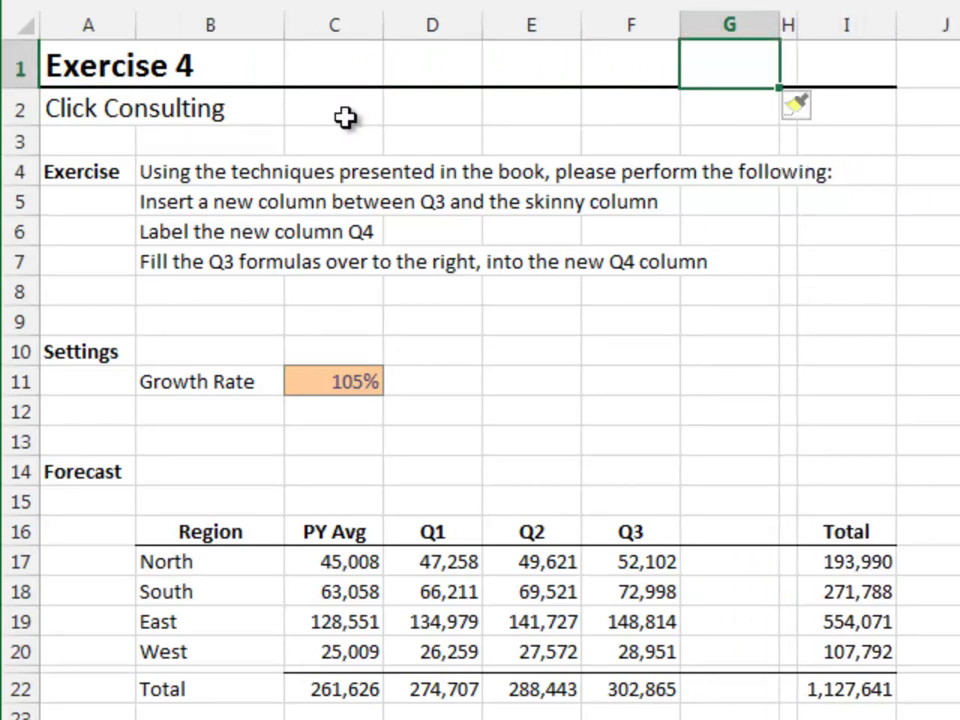
{"action": "key", "text": "Left"}
{"action": "key", "text": "ctrl+Down"}
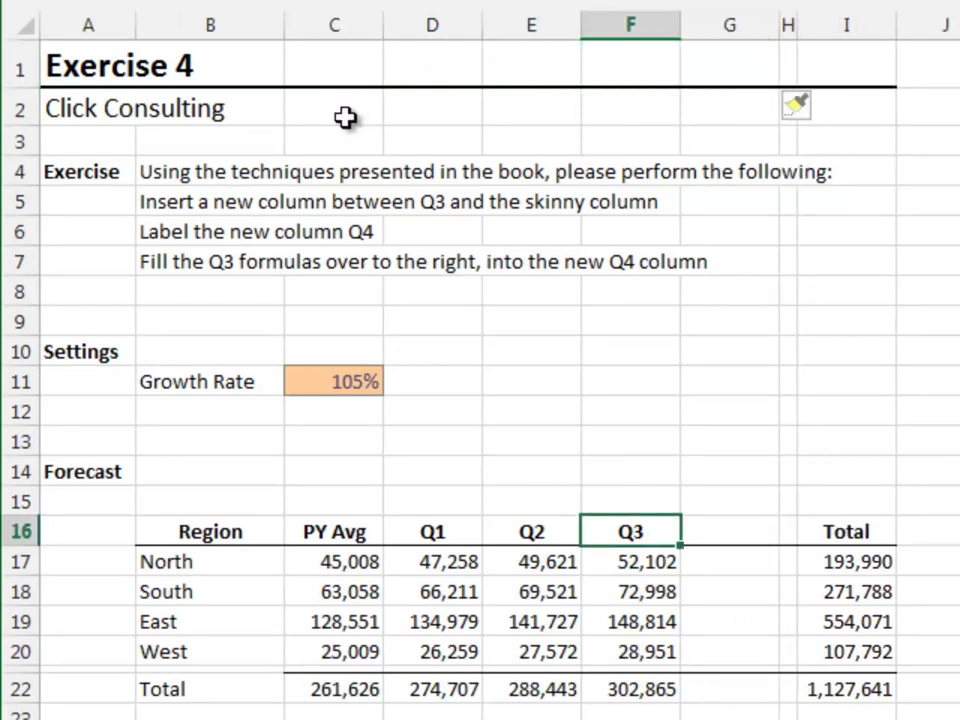
{"action": "key", "text": "Right"}
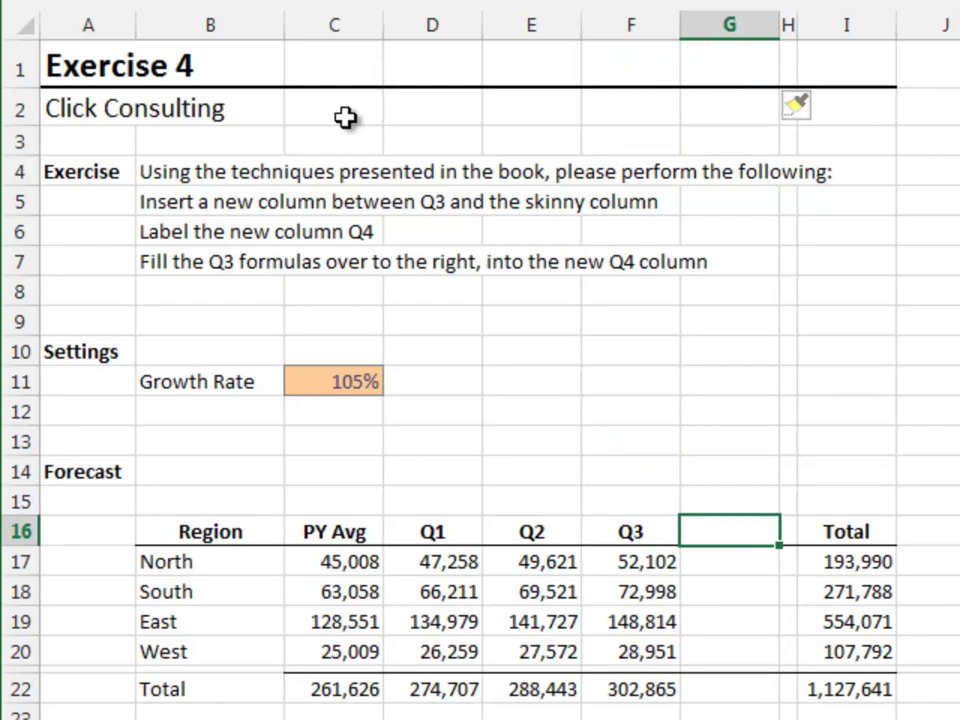
{"action": "type", "text": "Q4"}
{"action": "key", "text": "Return"}
{"action": "key", "text": "Left"}
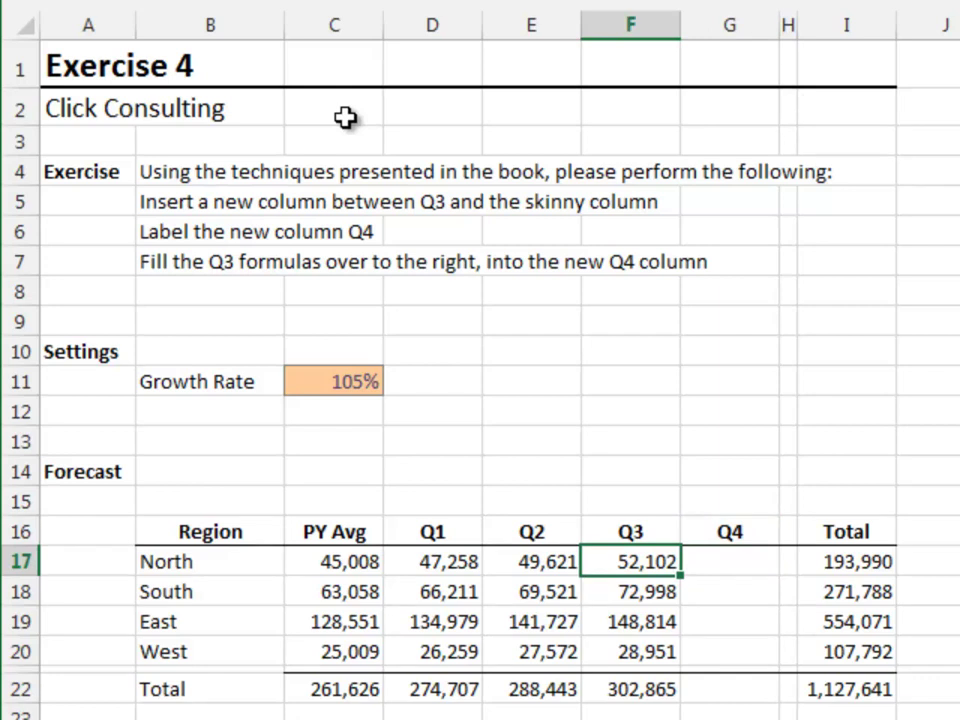
Select F17:G22 and fill the Q3 formulas right into the Q4 column
{"action": "key", "text": "ctrl+shift+Down"}
{"action": "key", "text": "ctrl+shift+Down"}
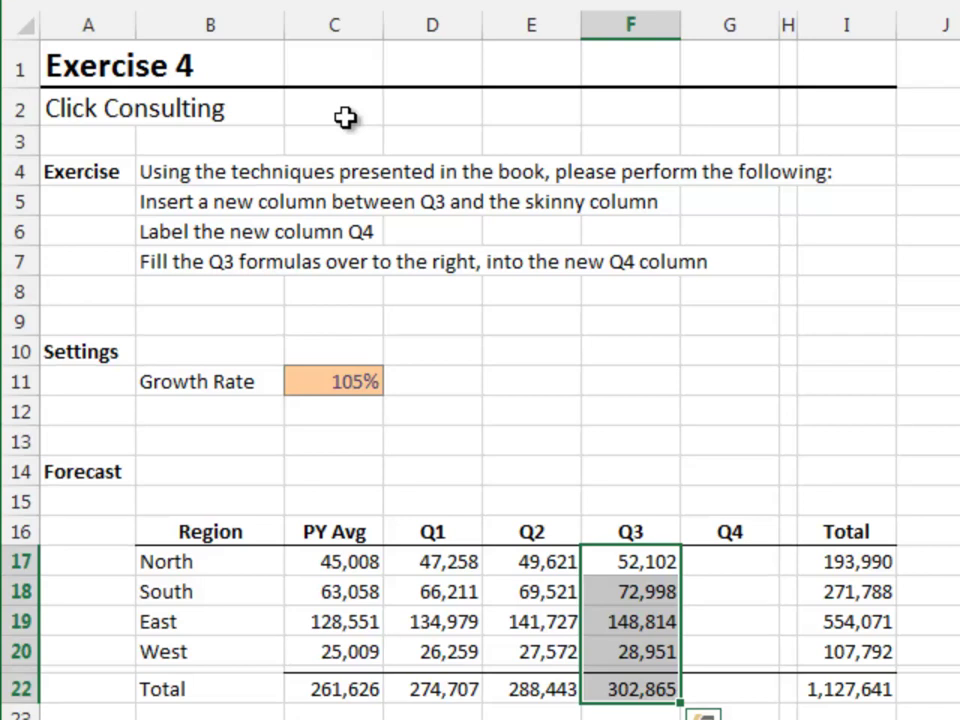
{"action": "key", "text": "shift+Right"}
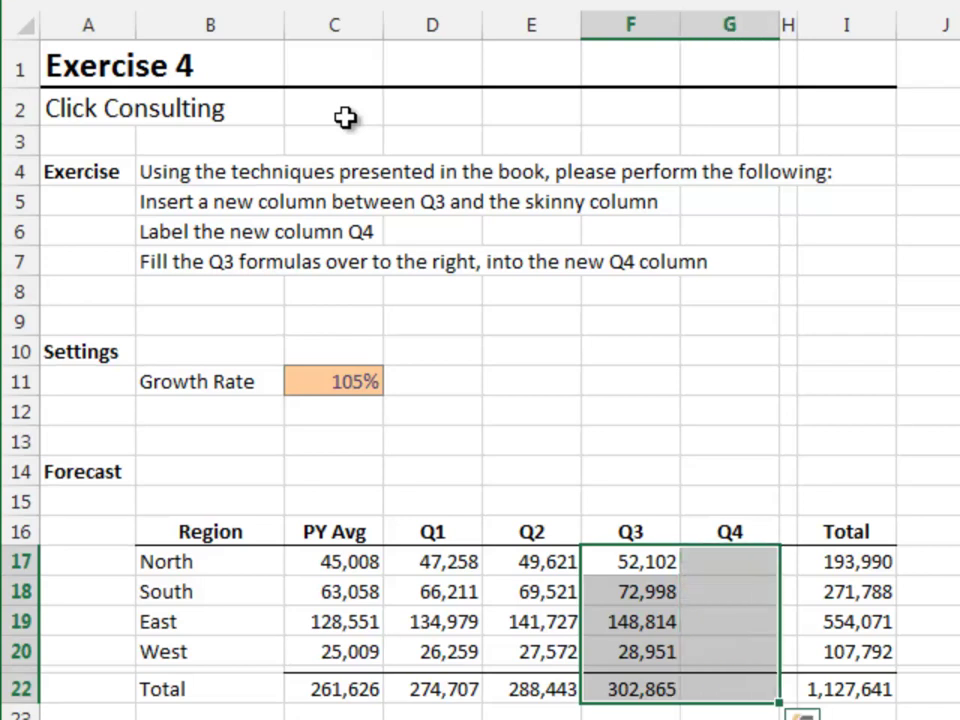
{"action": "key", "text": "alt+e"}
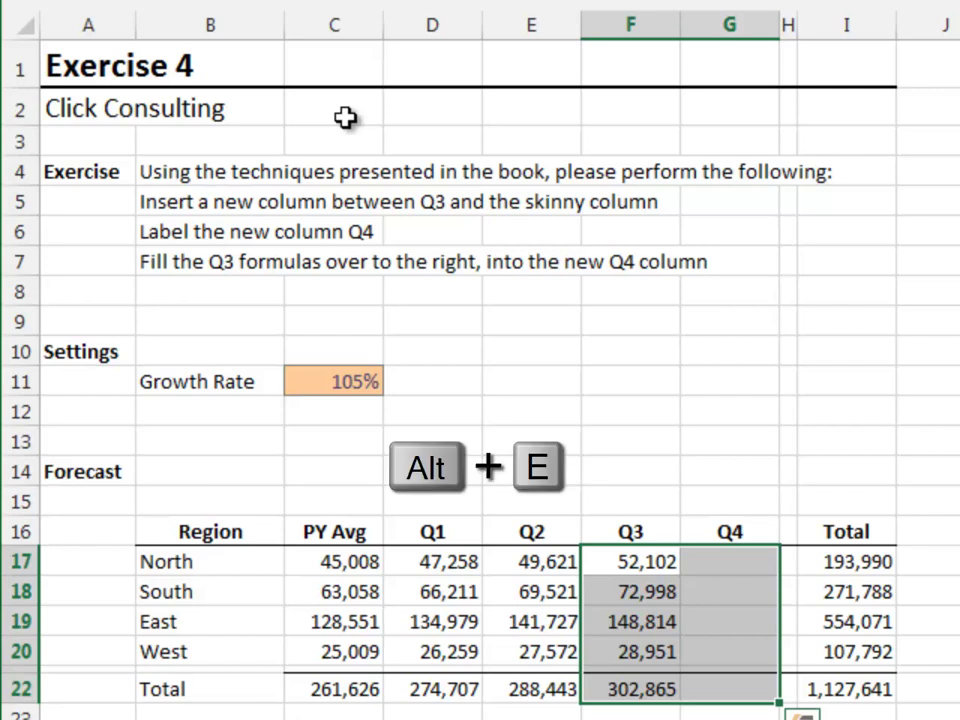
{"action": "key", "text": "i"}
{"action": "key", "text": "r"}
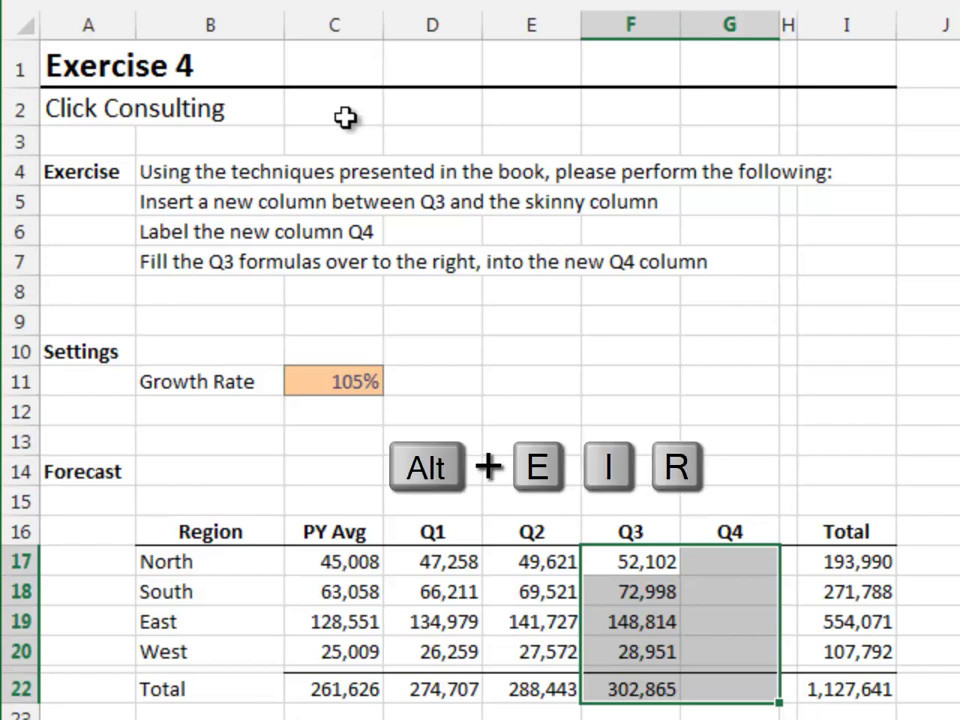
{"action": "key", "text": "r"}
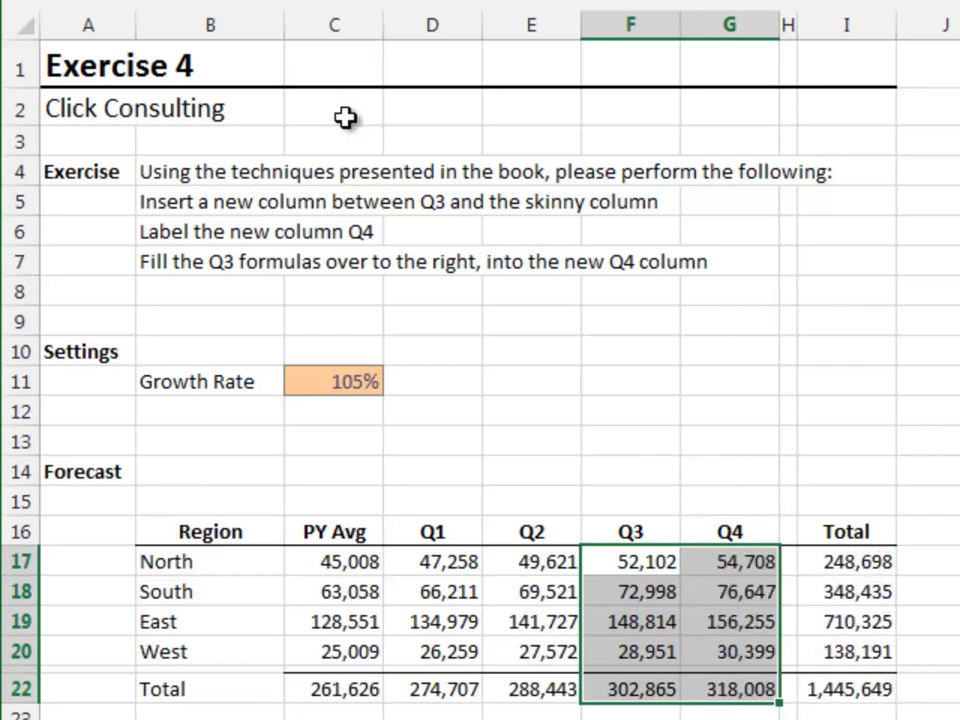
Review the new Q4 formulas such as =F17*g_rate, with the Total at 1,445,649
{"action": "key", "text": "Right"}
{"action": "key", "text": "F2"}
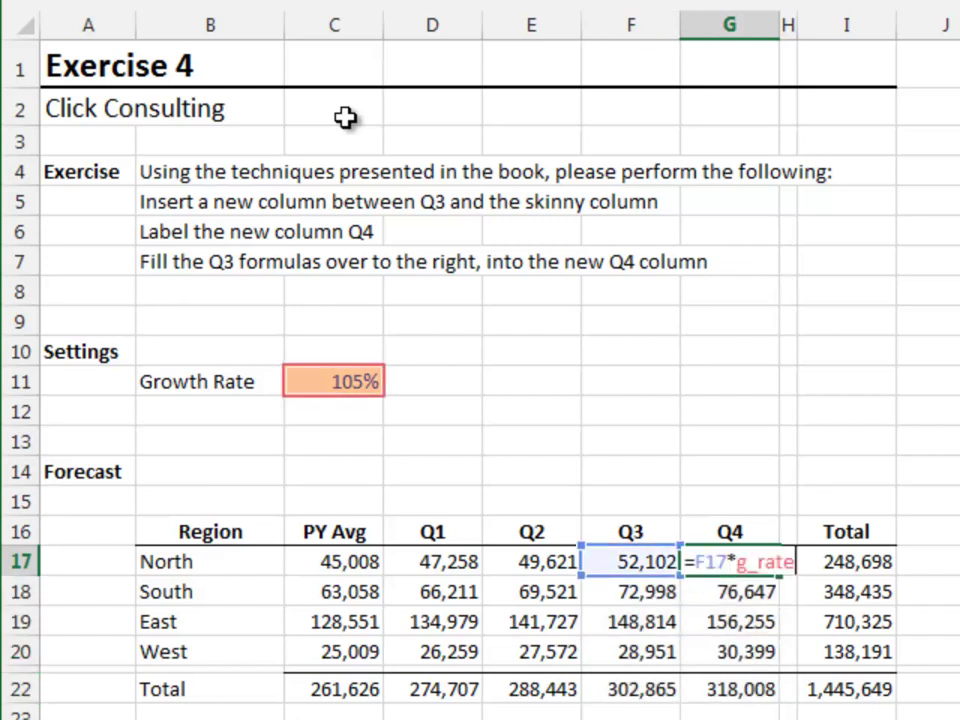
{"action": "key", "text": "Return"}
{"action": "key", "text": "F2"}
{"action": "key", "text": "Return"}
{"action": "key", "text": "F2"}
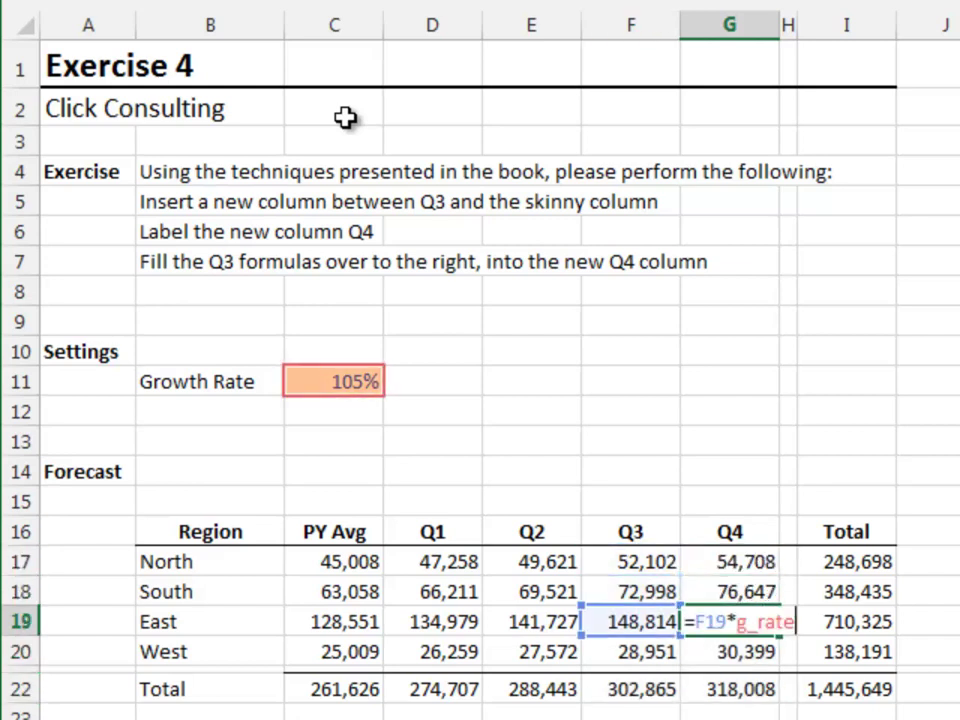
{"action": "key", "text": "shift+Return"}
{"action": "key", "text": "Up"}
{"action": "key", "text": "Up"}
{"action": "key", "text": "Up"}
{"action": "key", "text": "Up"}
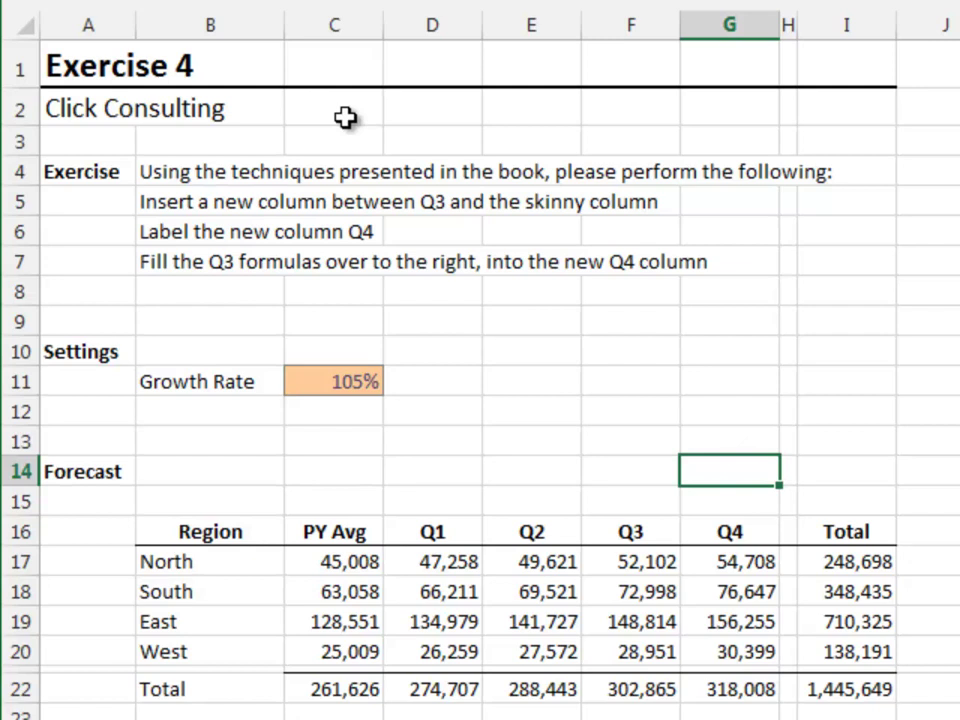